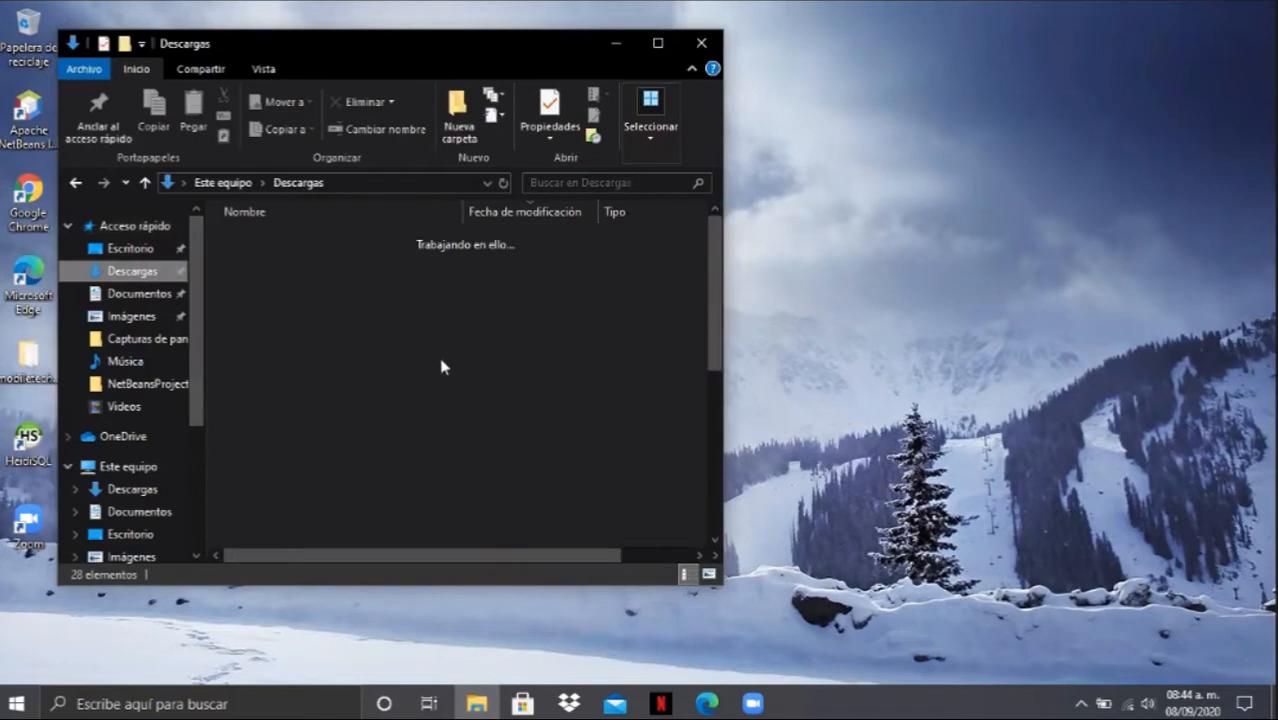
- Open the MysqlServer57_Worbench63 folder in Descargas and launch the mysql-installer-community-5.7.11.0 installer, allowing it to run
{"action": "left_click", "coordinate": [329, 538]}
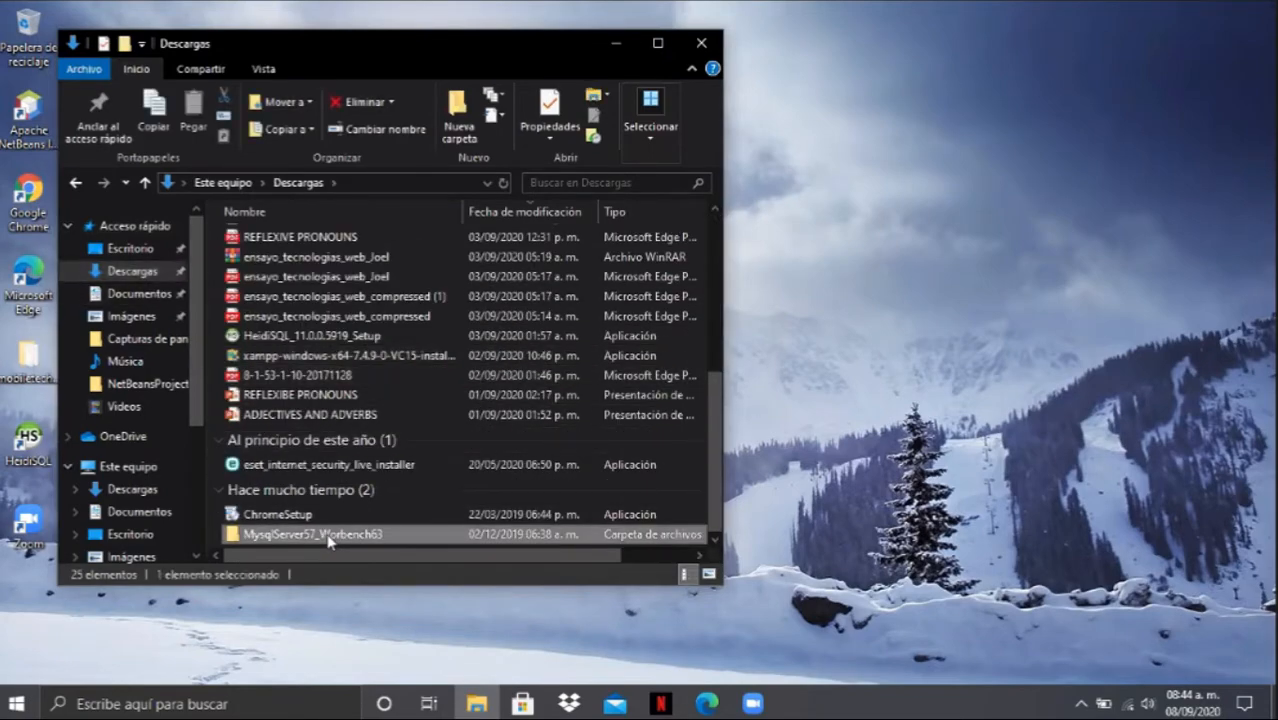
{"action": "double_click", "coordinate": [329, 537]}
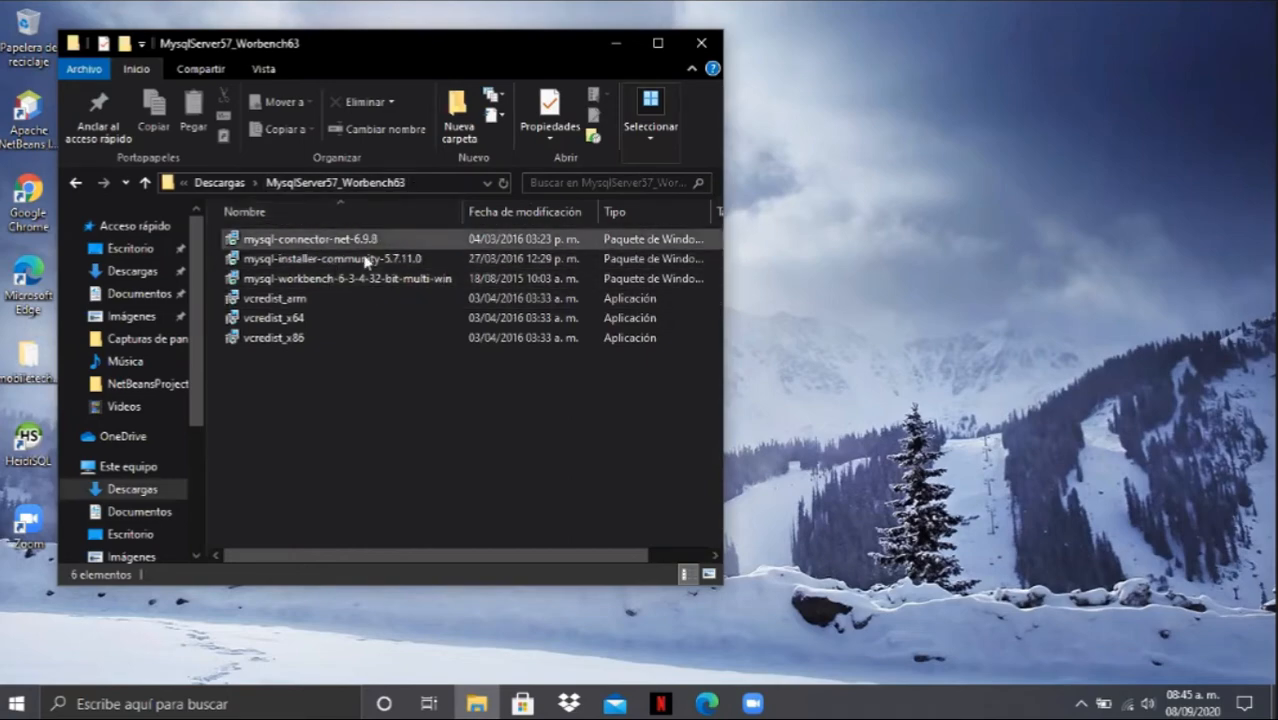
{"action": "double_click", "coordinate": [328, 258]}
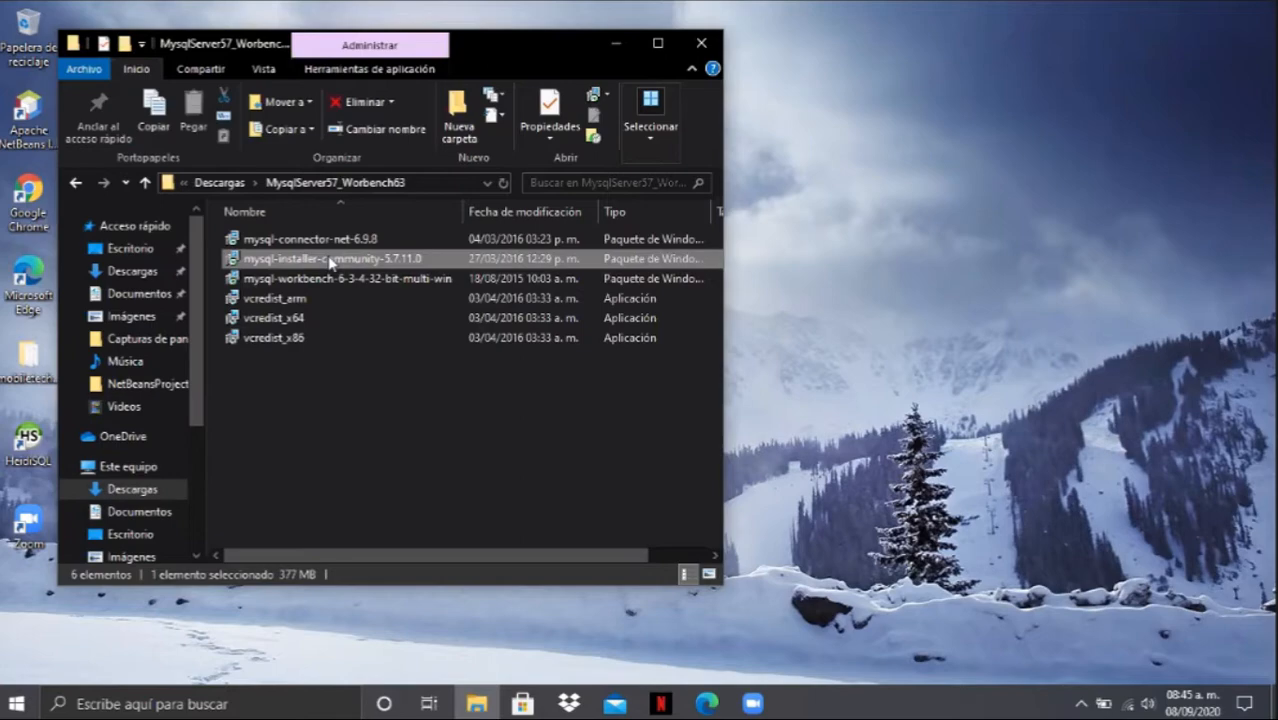
{"action": "right_click", "coordinate": [327, 258]}
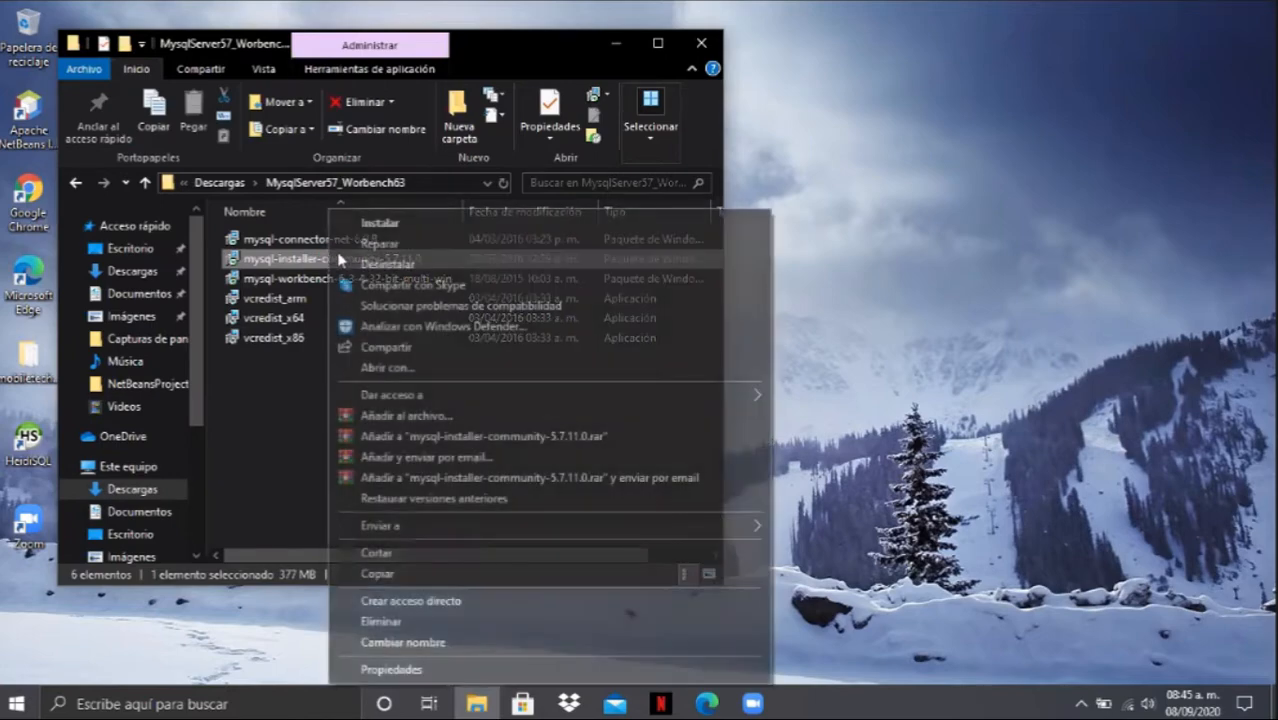
{"action": "left_click", "coordinate": [388, 223]}
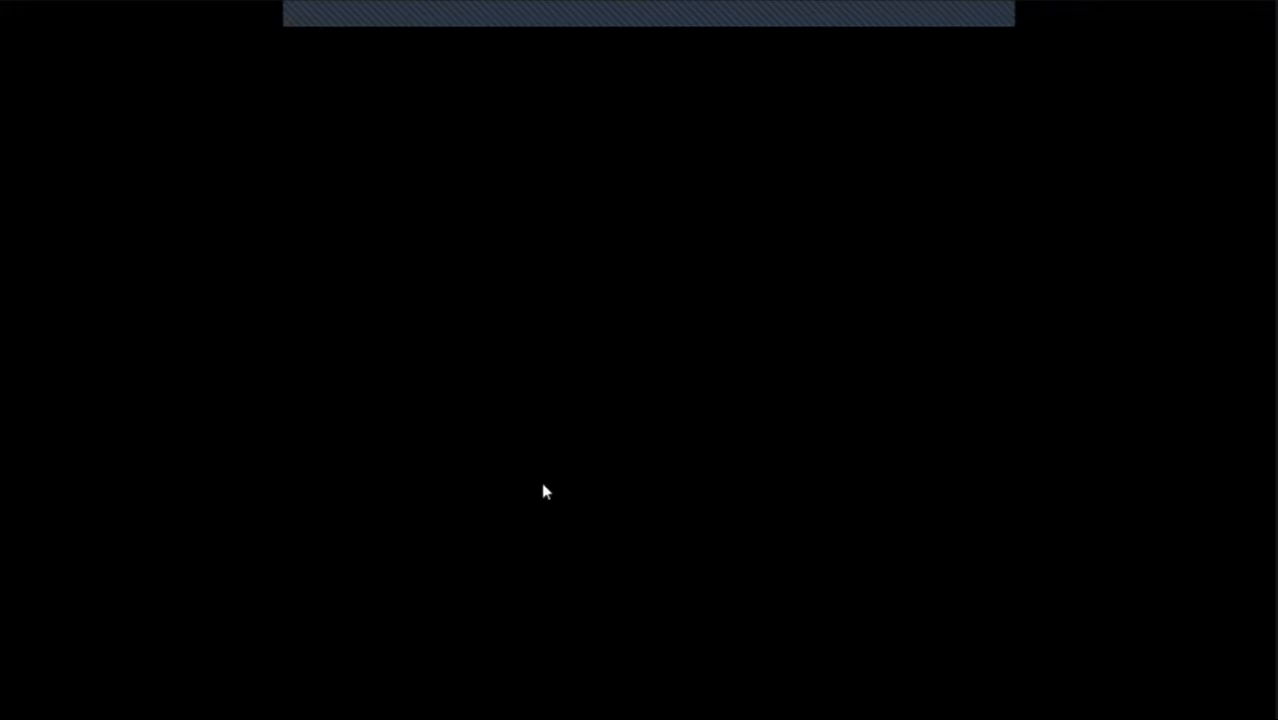
{"action": "left_click", "coordinate": [541, 481]}
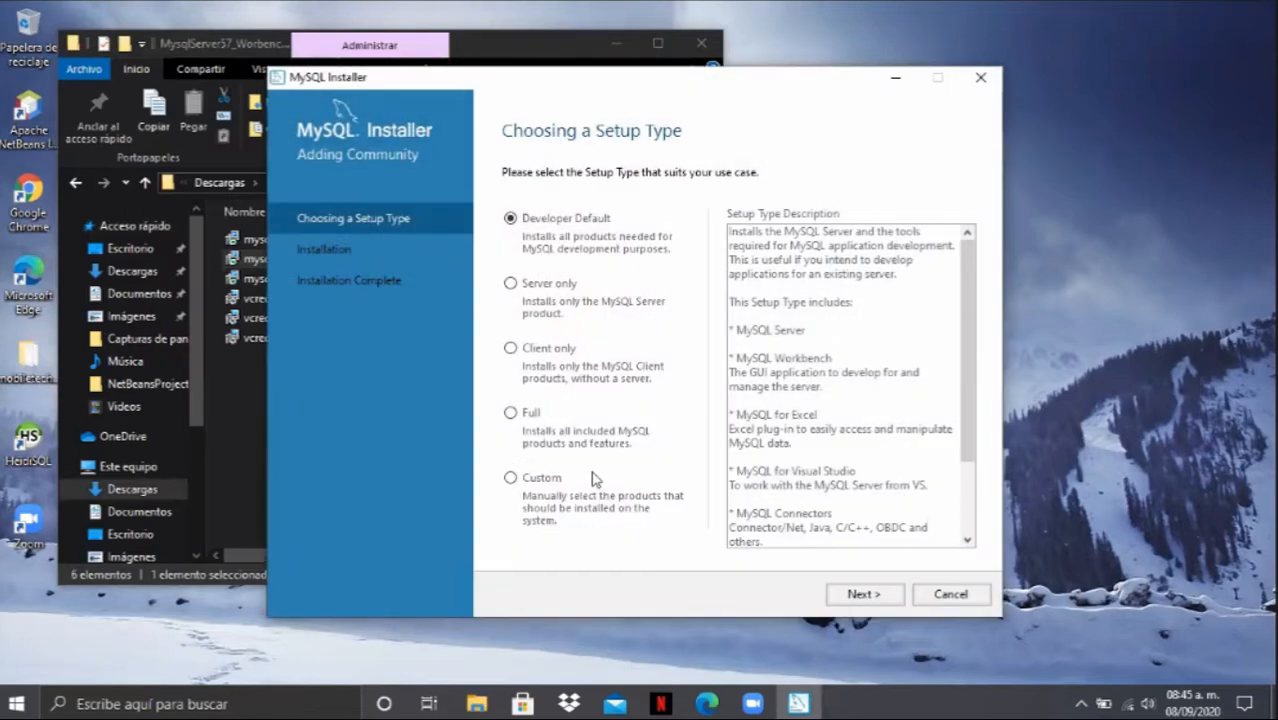
- Choose the Custom setup type and add MySQL Workbench 6.3.6 - X64 to the products to be installed
{"action": "left_click", "coordinate": [511, 479]}
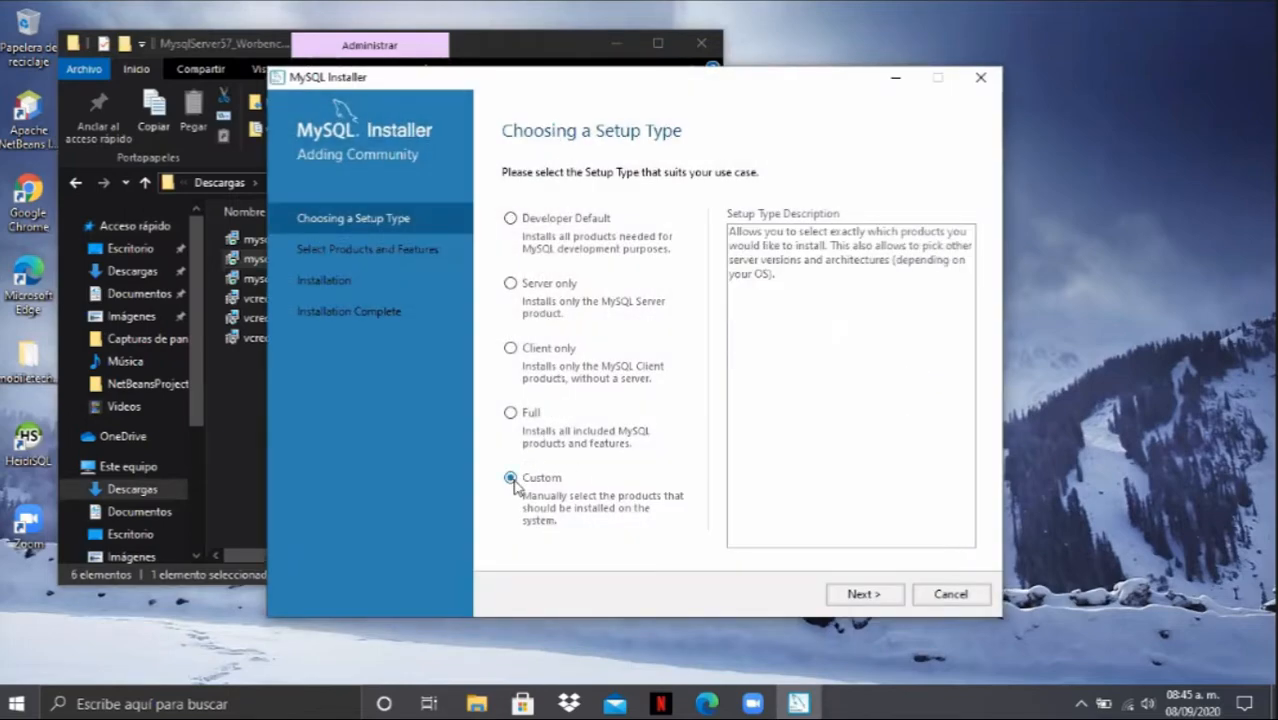
{"action": "left_click", "coordinate": [870, 597]}
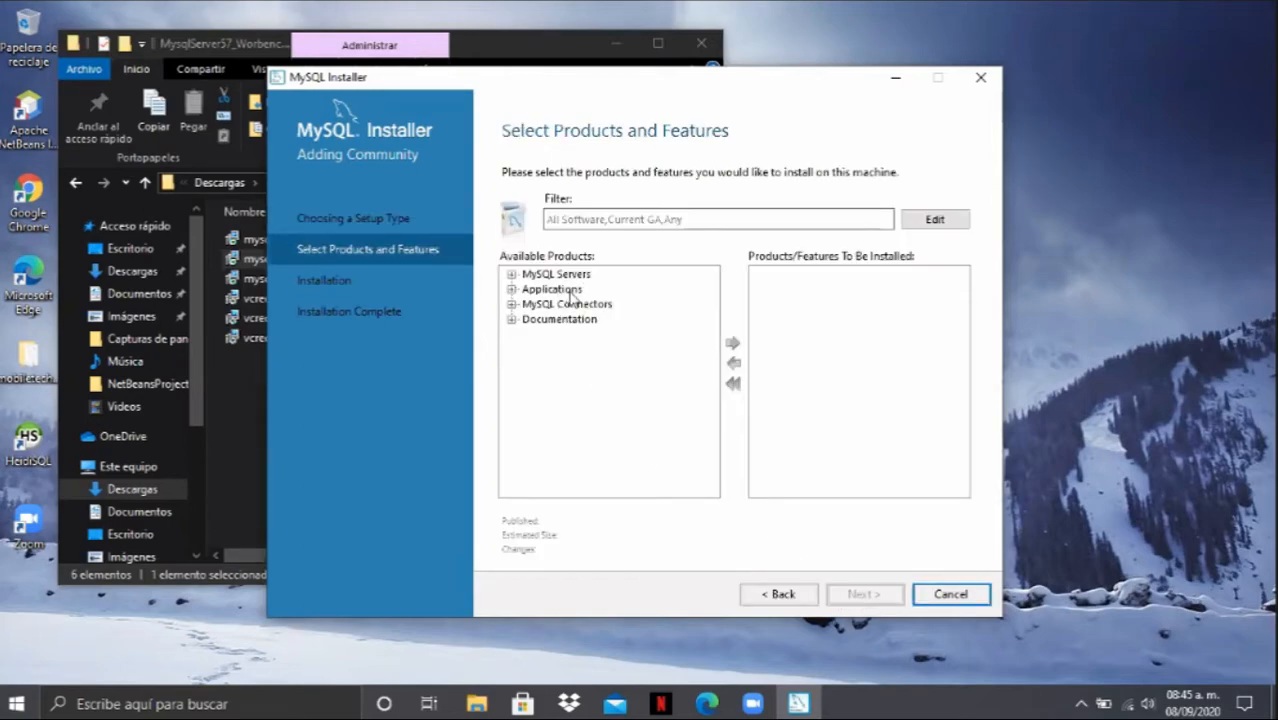
{"action": "left_click", "coordinate": [511, 289]}
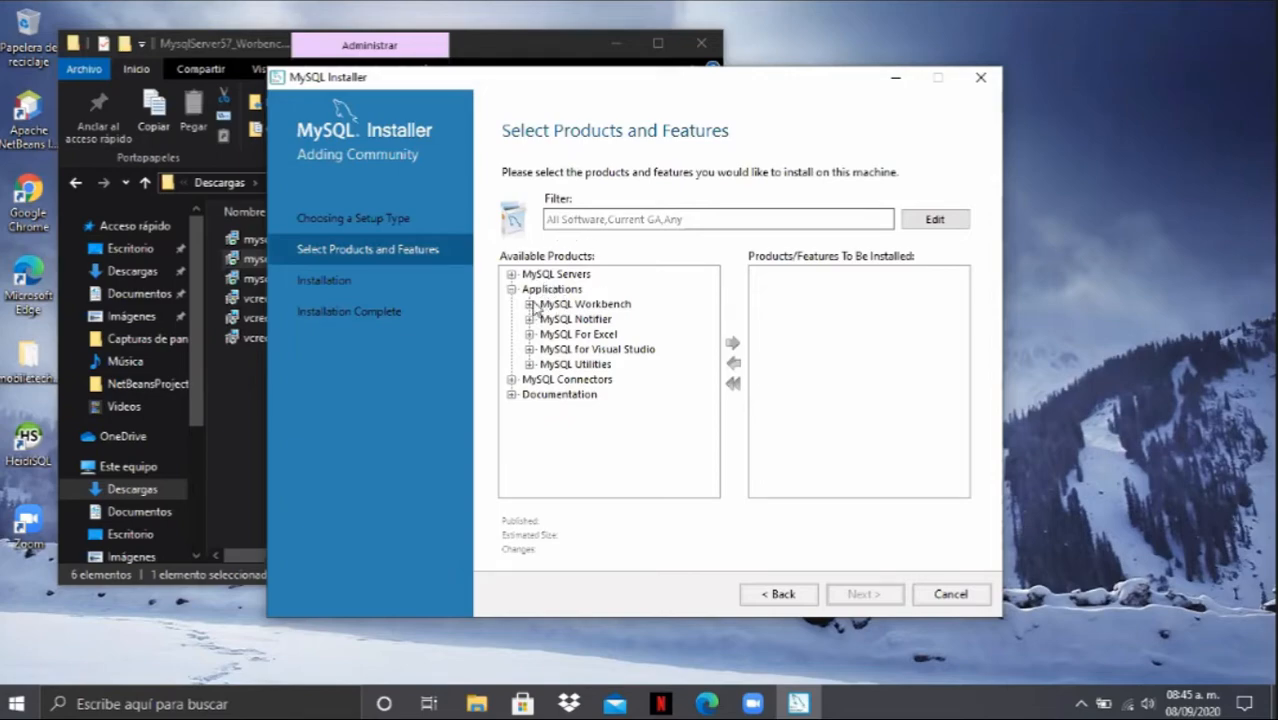
{"action": "left_click", "coordinate": [530, 304]}
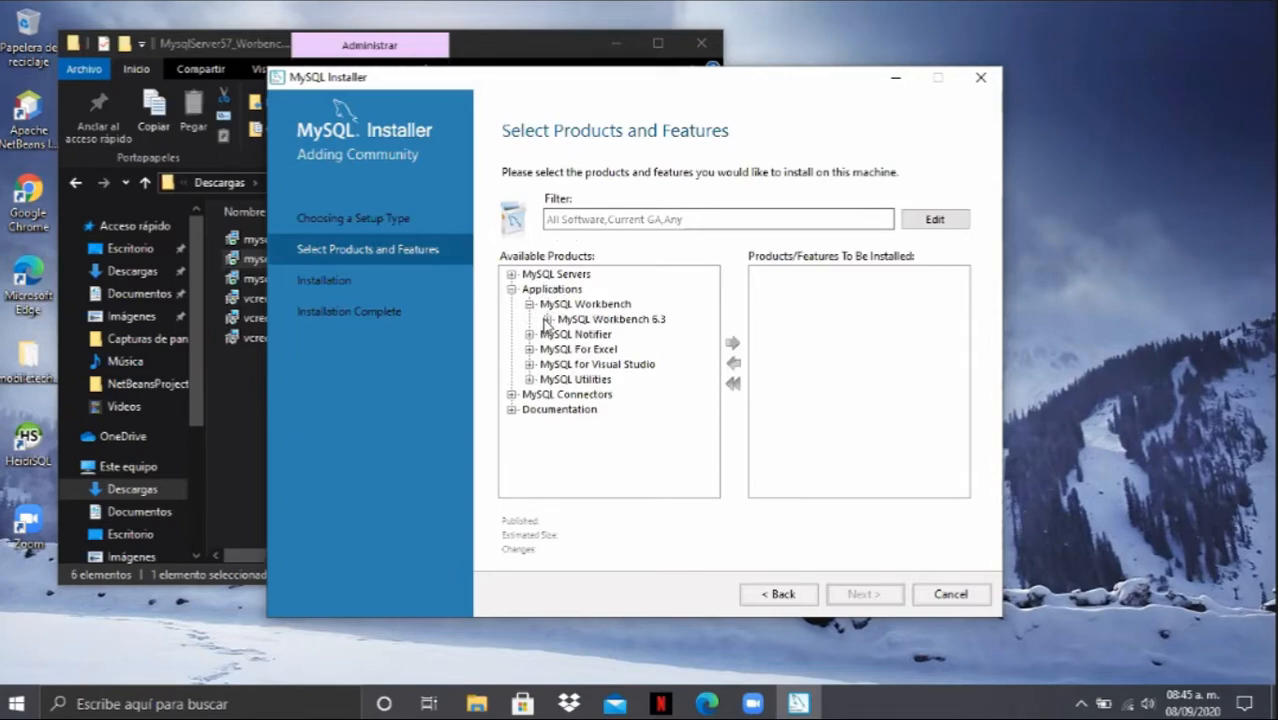
{"action": "left_click", "coordinate": [547, 320]}
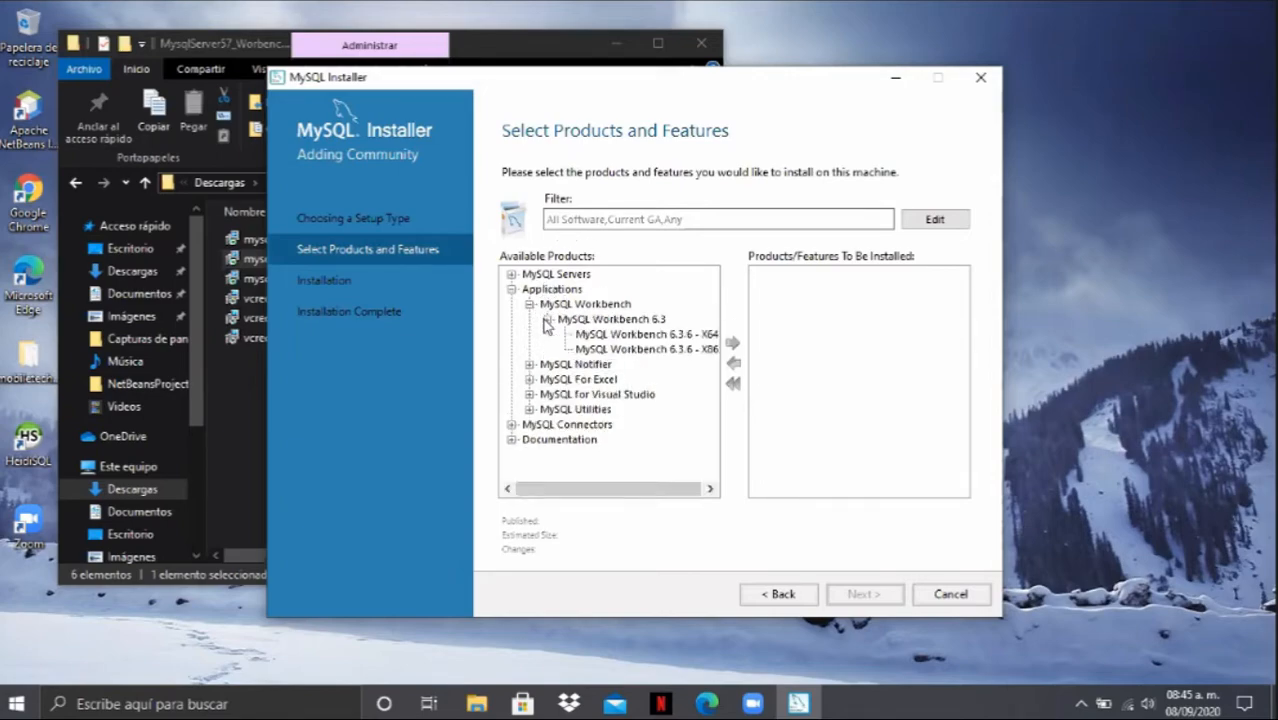
{"action": "left_click", "coordinate": [628, 336]}
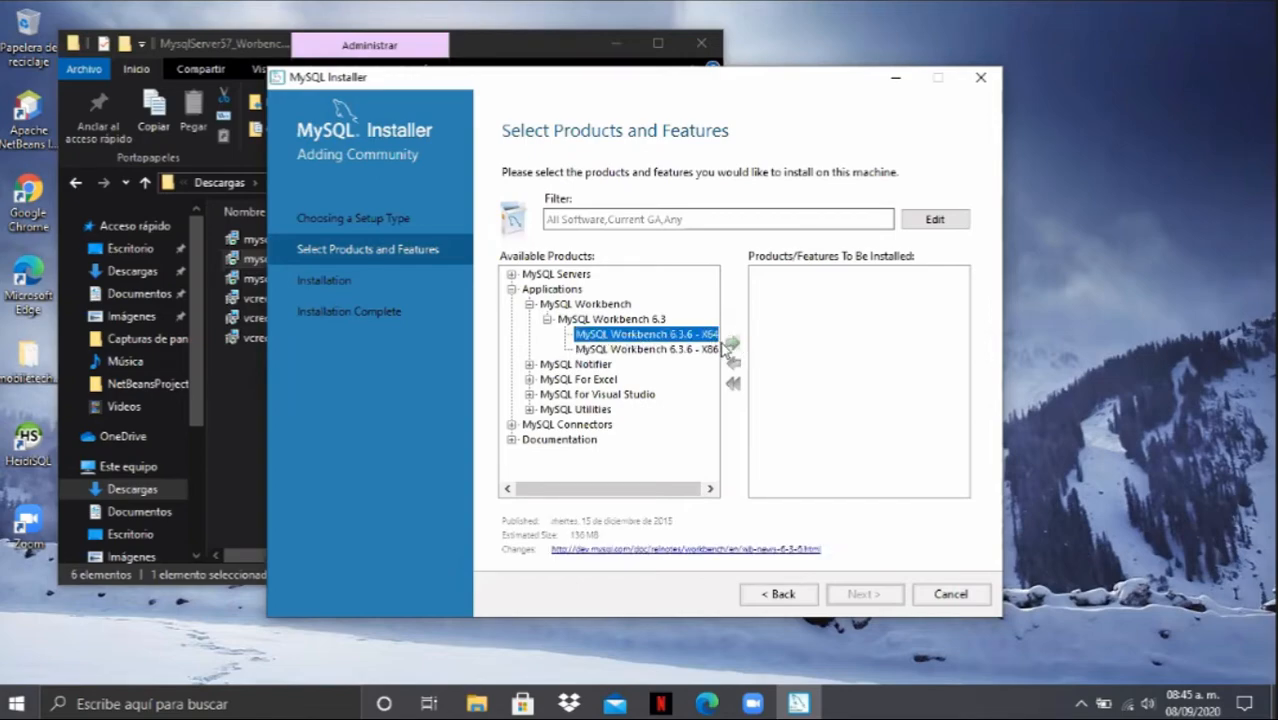
{"action": "left_click", "coordinate": [732, 344]}
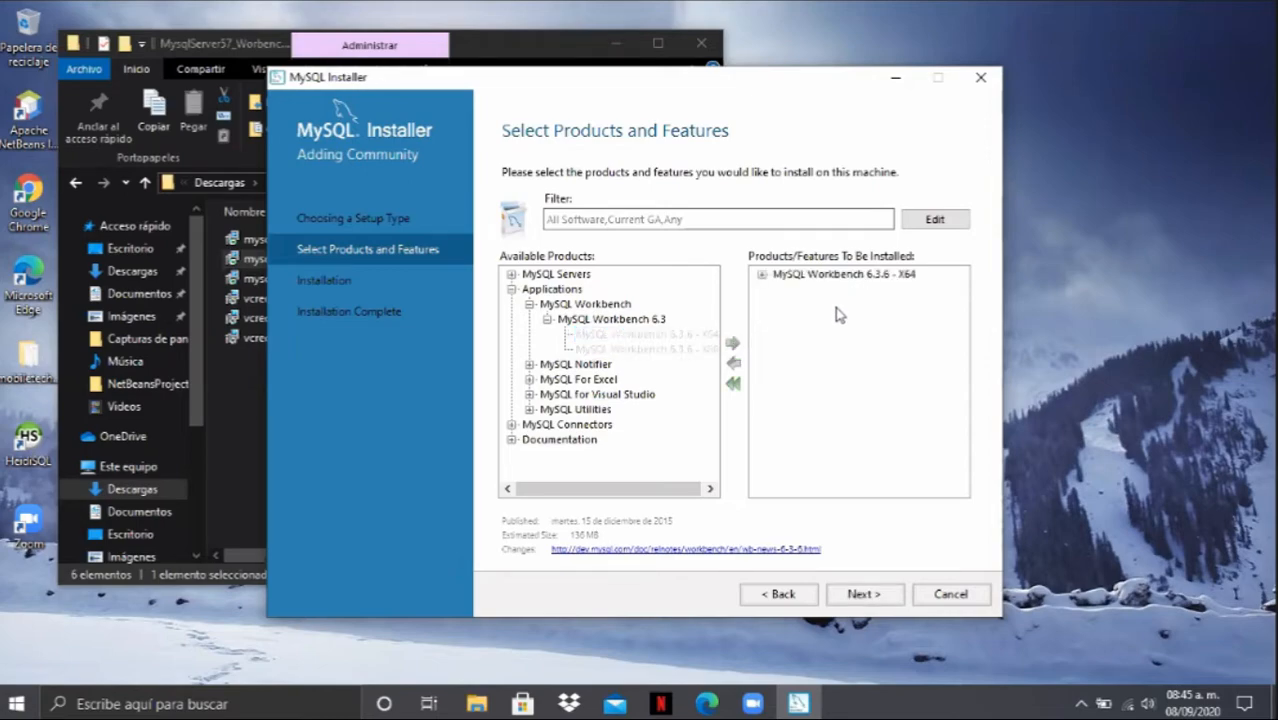
- Add MySQL Server 5.7.11 - X64 to the products to be installed
{"action": "left_click", "coordinate": [511, 289]}
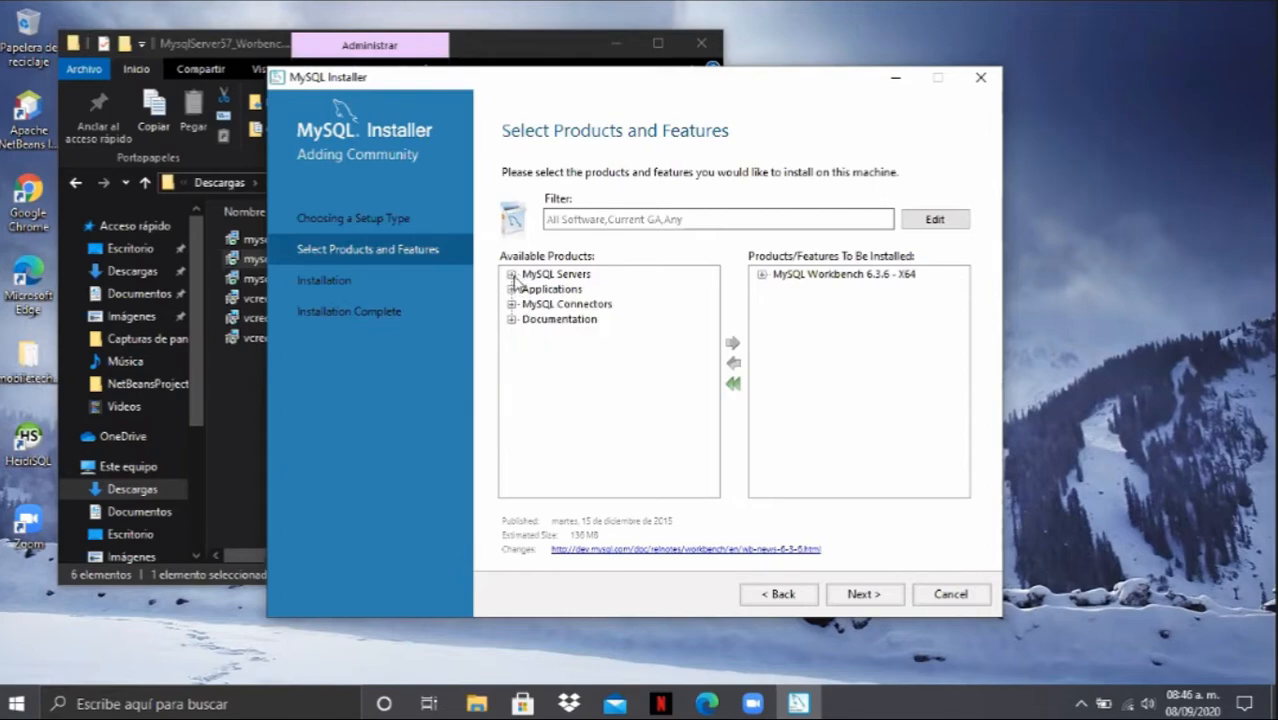
{"action": "left_click", "coordinate": [511, 274]}
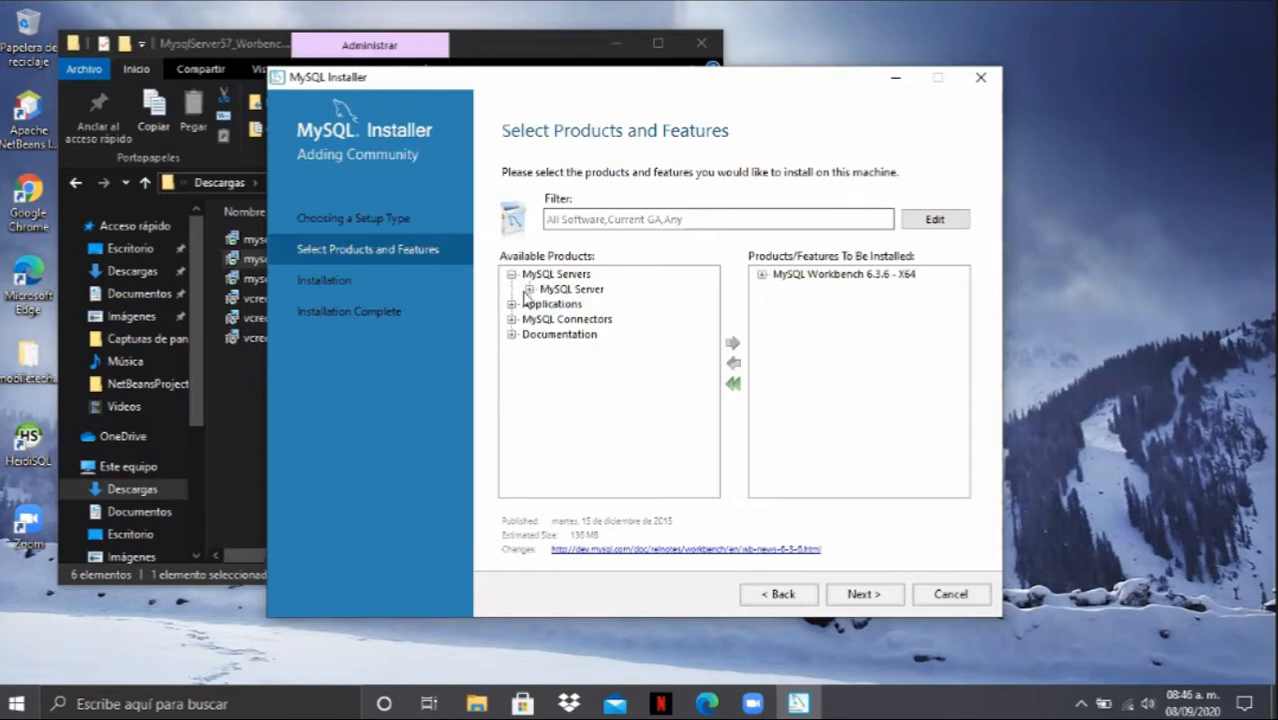
{"action": "left_click", "coordinate": [529, 289]}
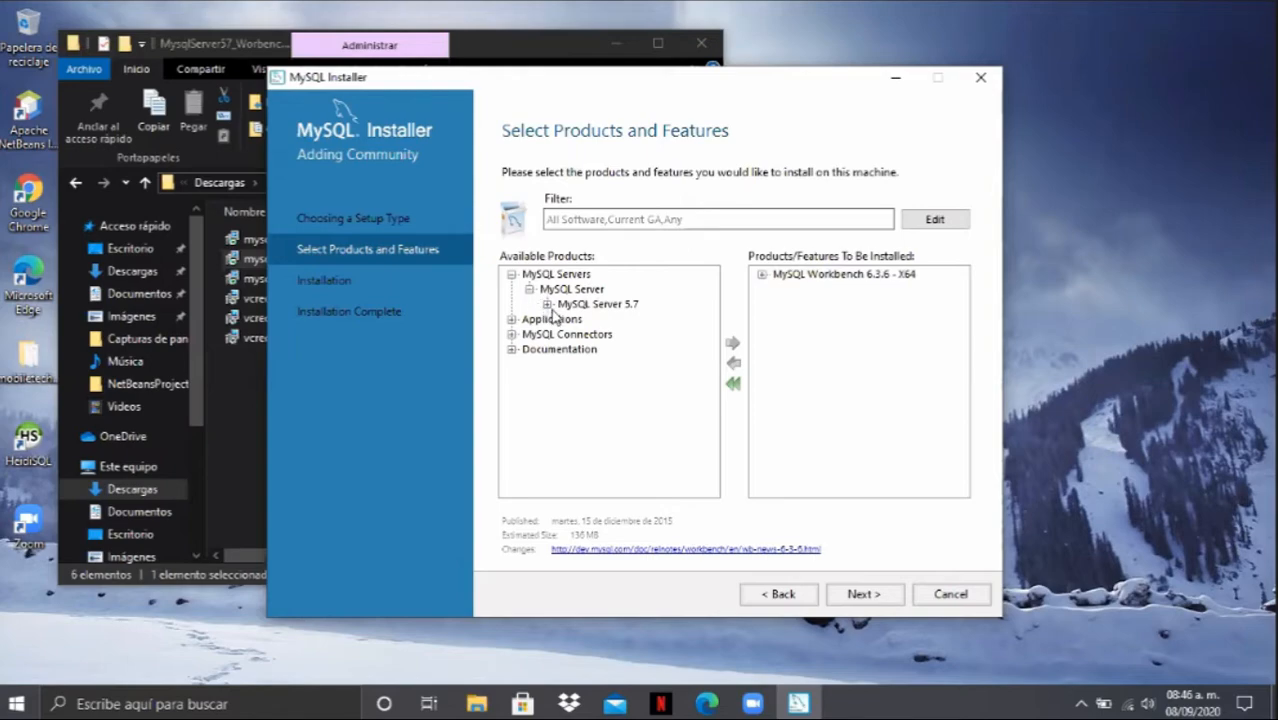
{"action": "left_click", "coordinate": [548, 304]}
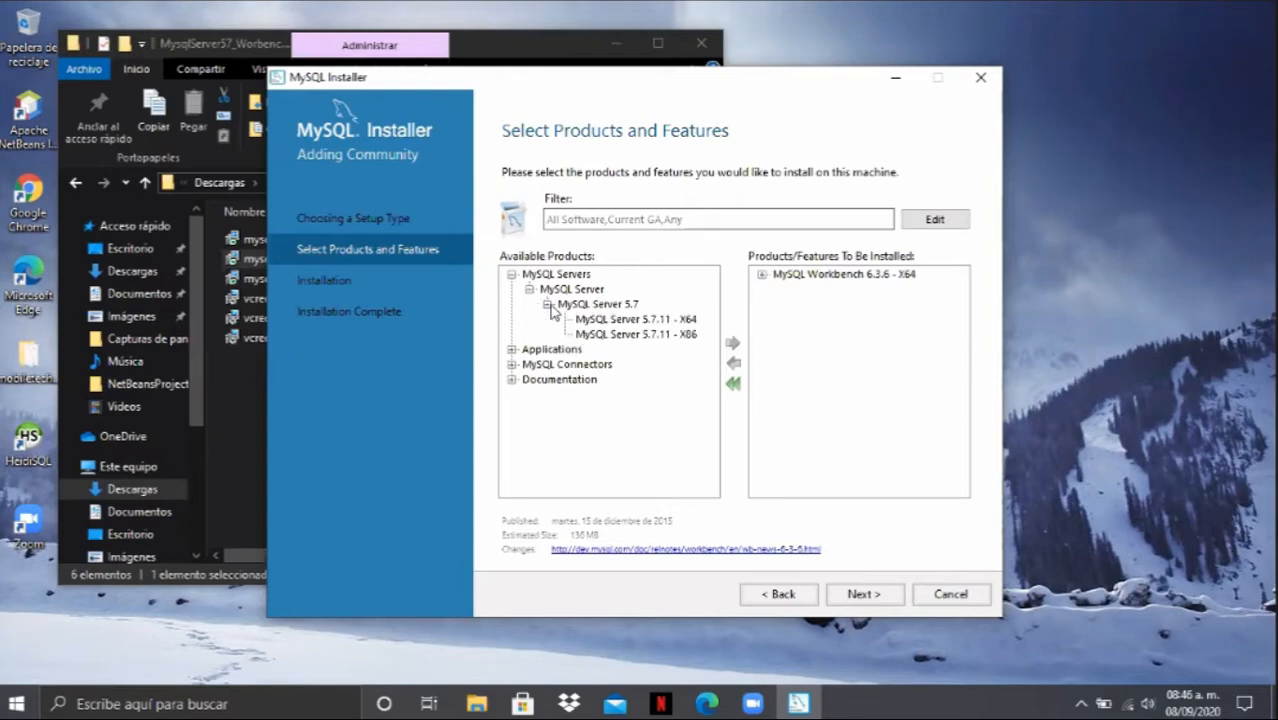
{"action": "left_click", "coordinate": [633, 320]}
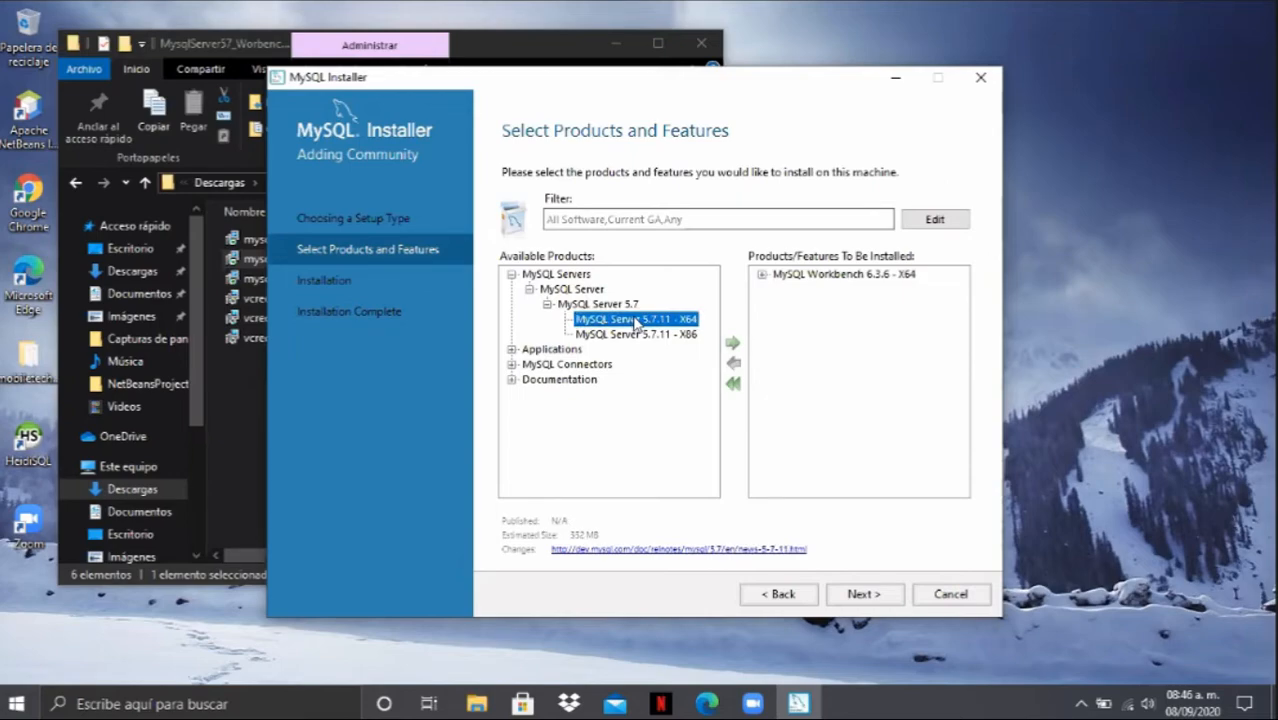
{"action": "left_click", "coordinate": [733, 346]}
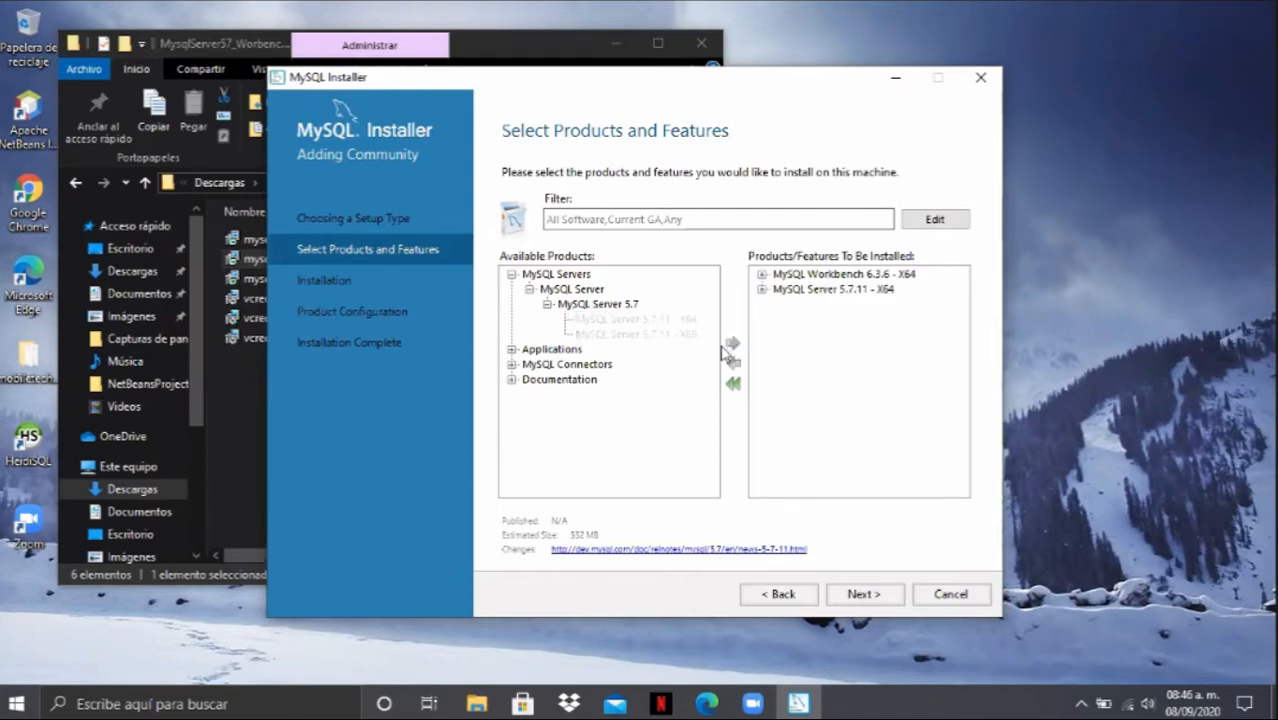
- Check the available MySQL Connectors without adding any, and execute the installation of the selected Workbench and Server products
{"action": "left_click", "coordinate": [511, 274]}
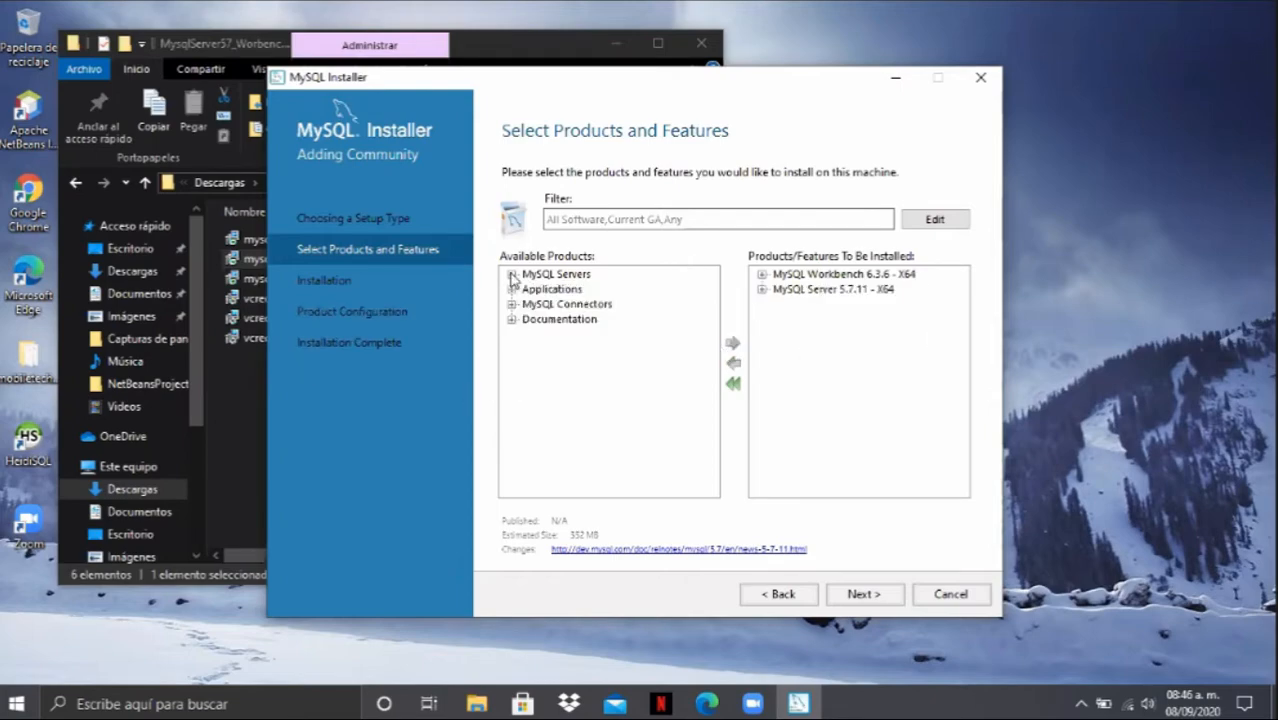
{"action": "left_click", "coordinate": [511, 304]}
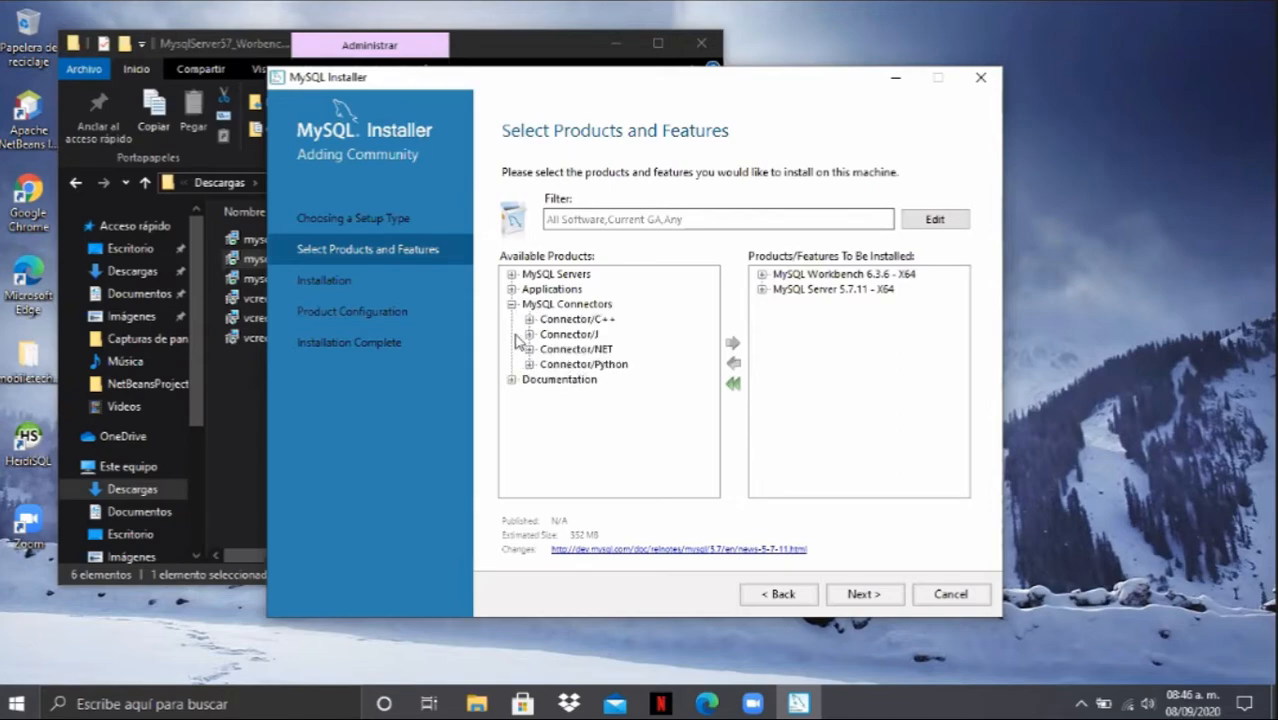
{"action": "left_click", "coordinate": [511, 305]}
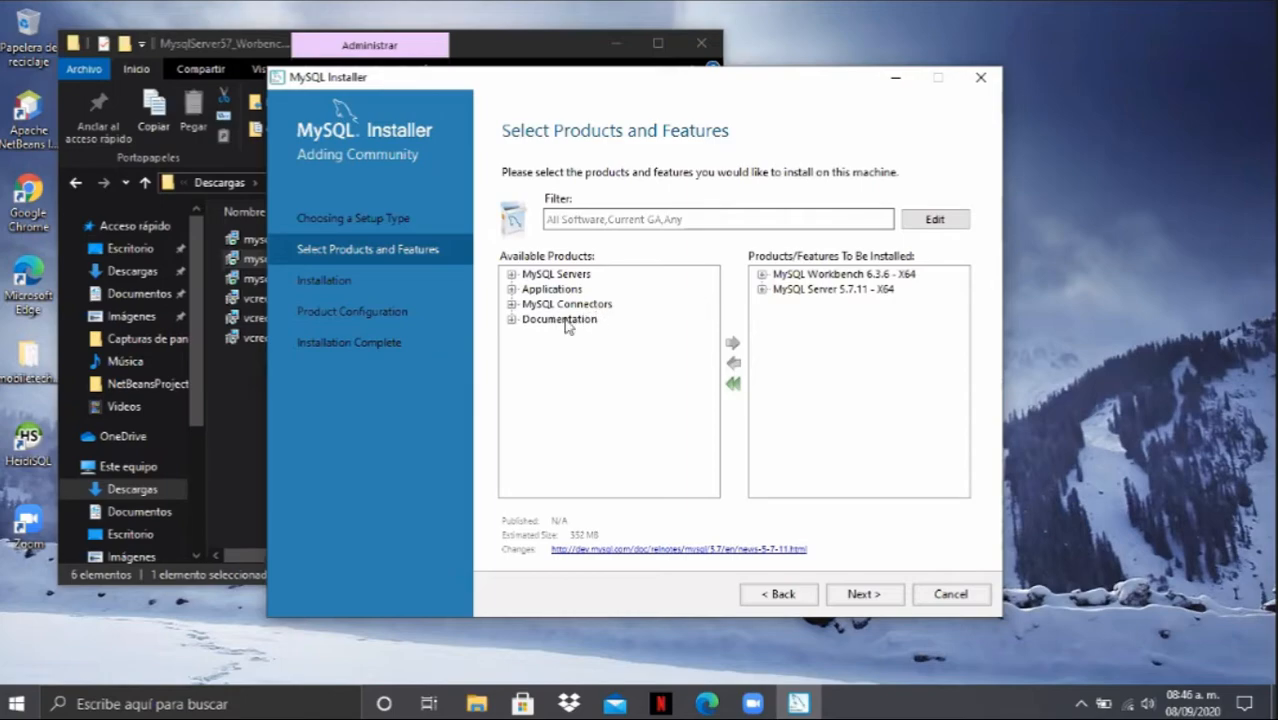
{"action": "left_click", "coordinate": [860, 594]}
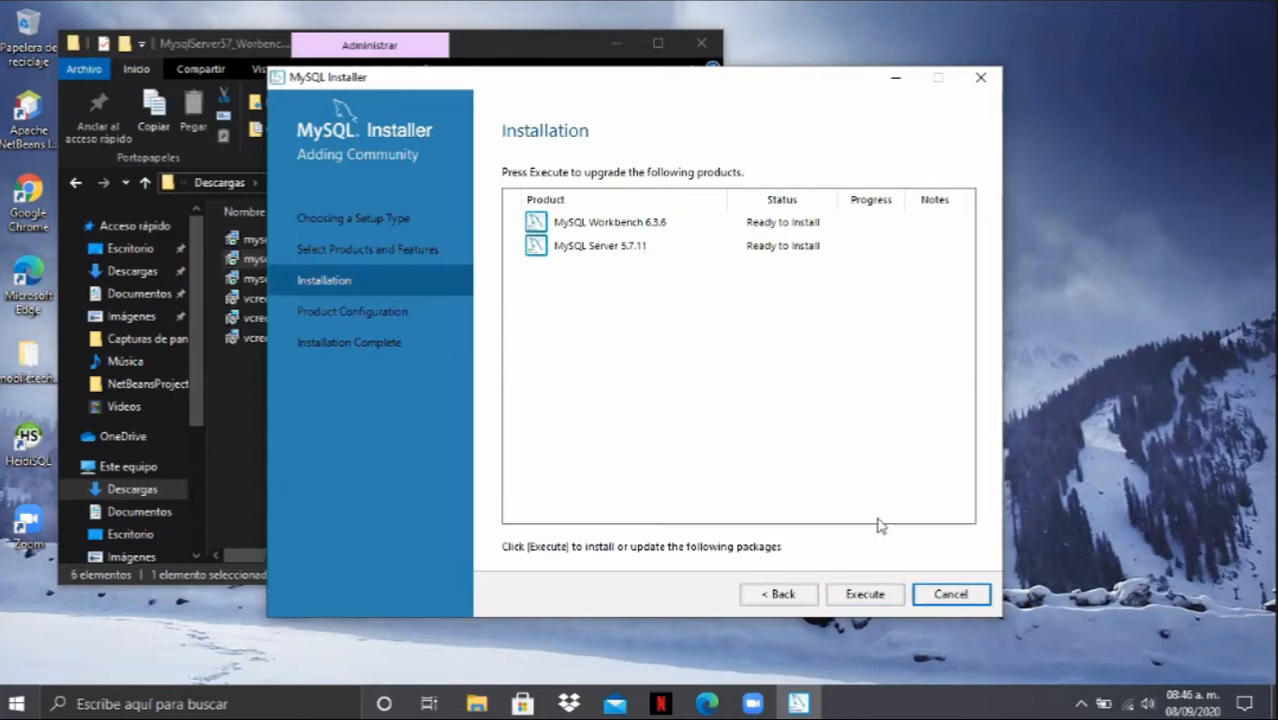
{"action": "left_click", "coordinate": [860, 596]}
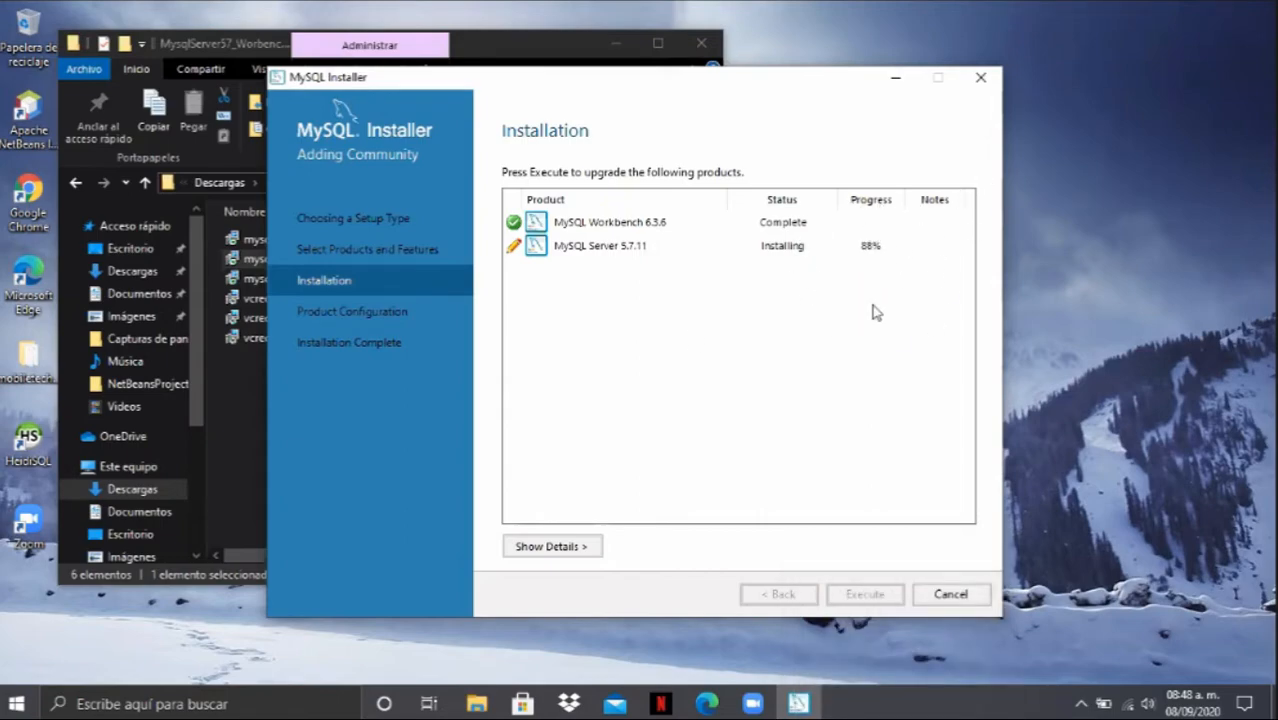
{"action": "right_click", "coordinate": [1128, 242]}
{"action": "left_click", "coordinate": [1133, 286]}
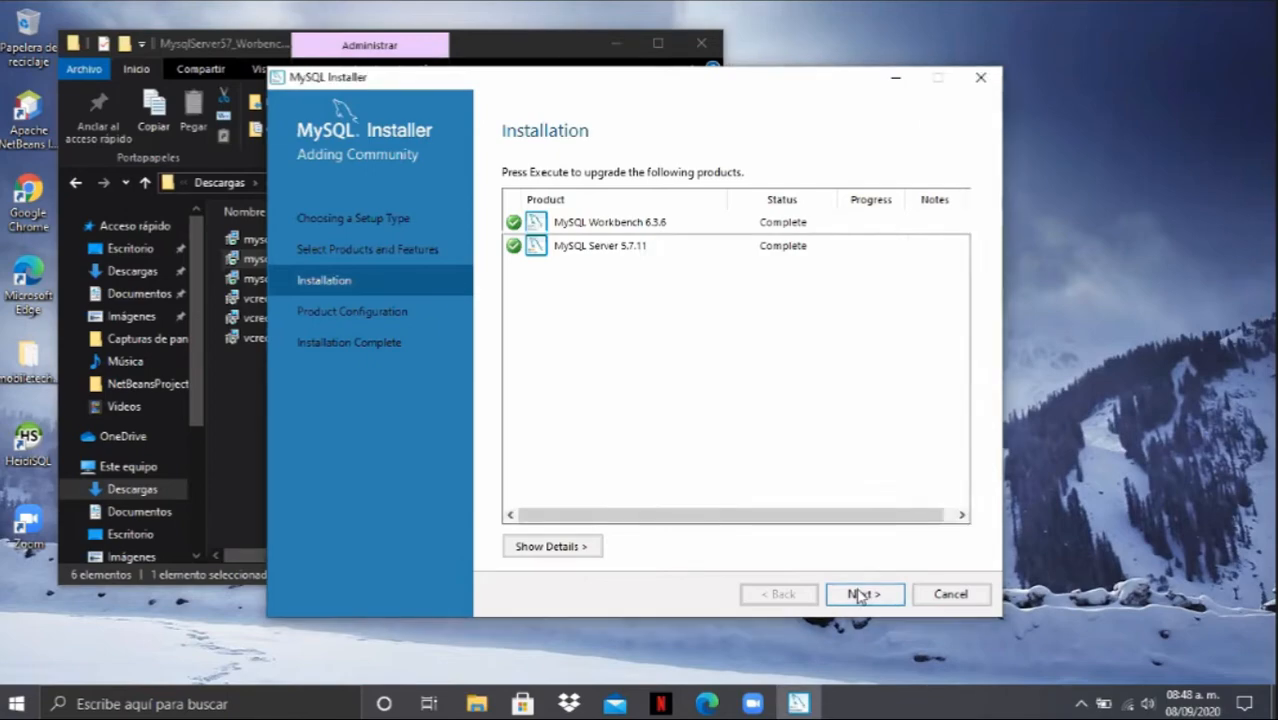
- Proceed to the MySQL Server configuration and accept the Development Machine type with TCP/IP on port 3306
{"action": "left_click", "coordinate": [860, 597]}
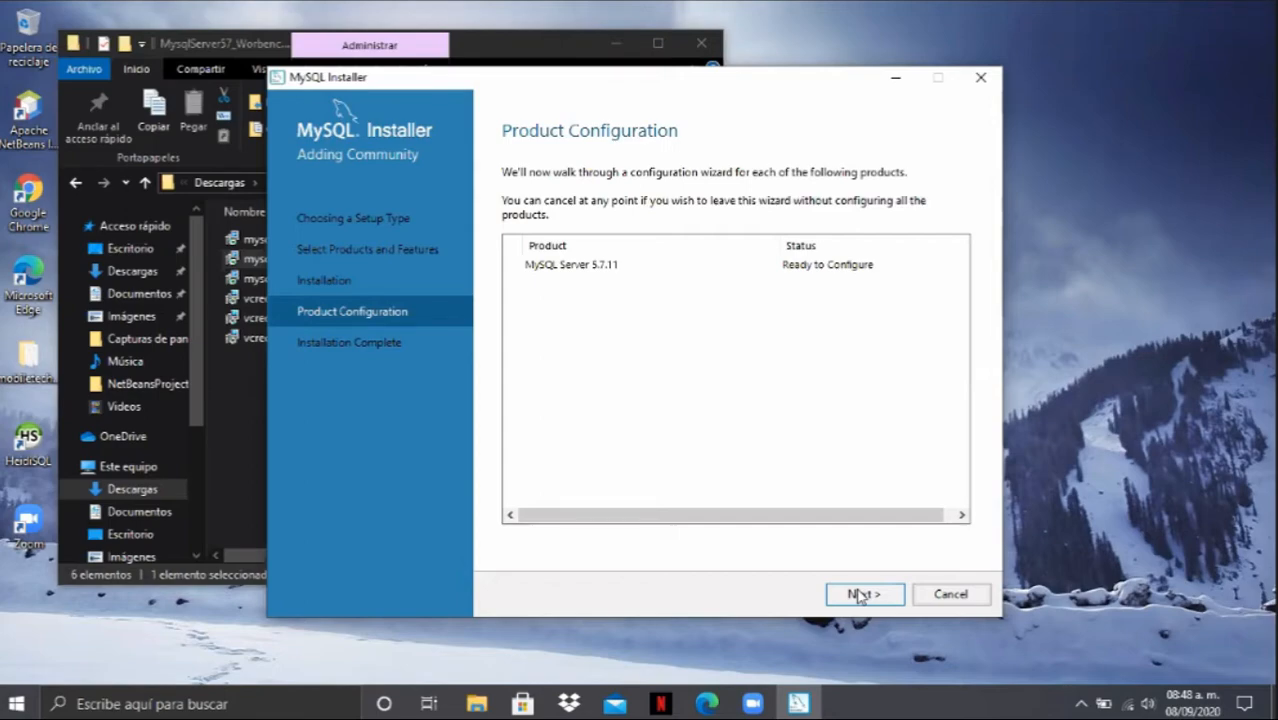
{"action": "left_click", "coordinate": [860, 596]}
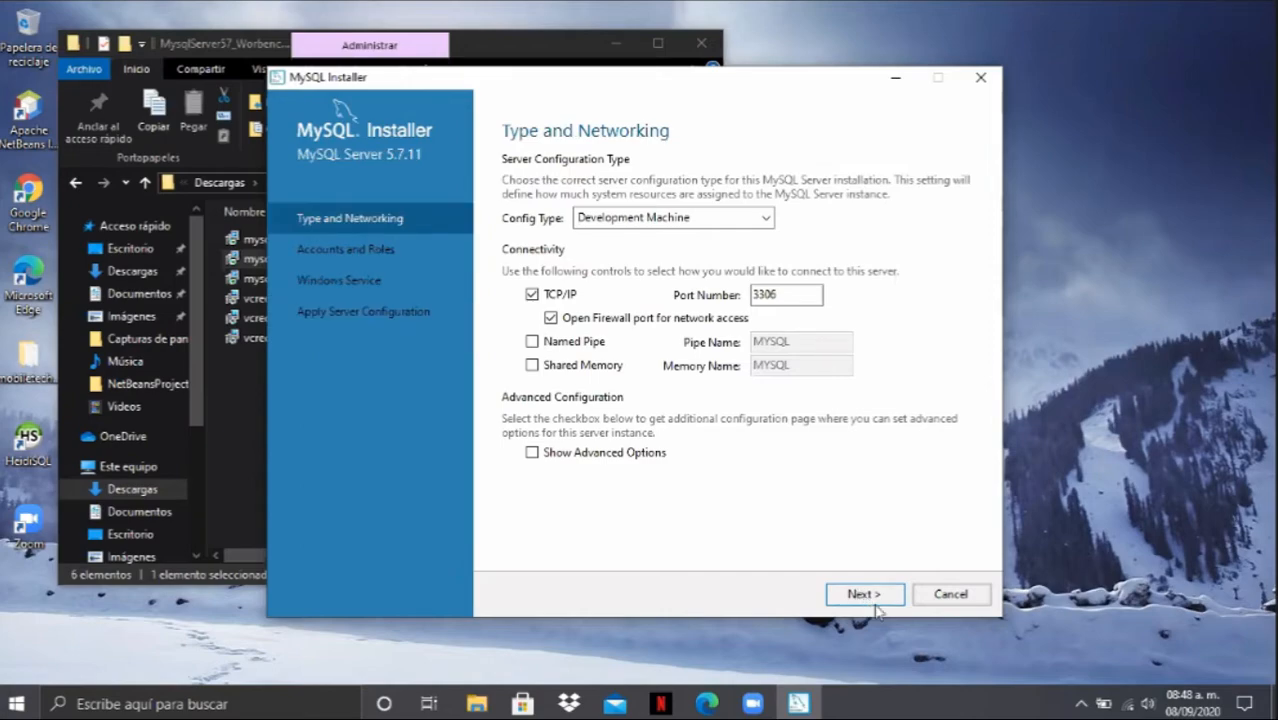
{"action": "left_click", "coordinate": [861, 596]}
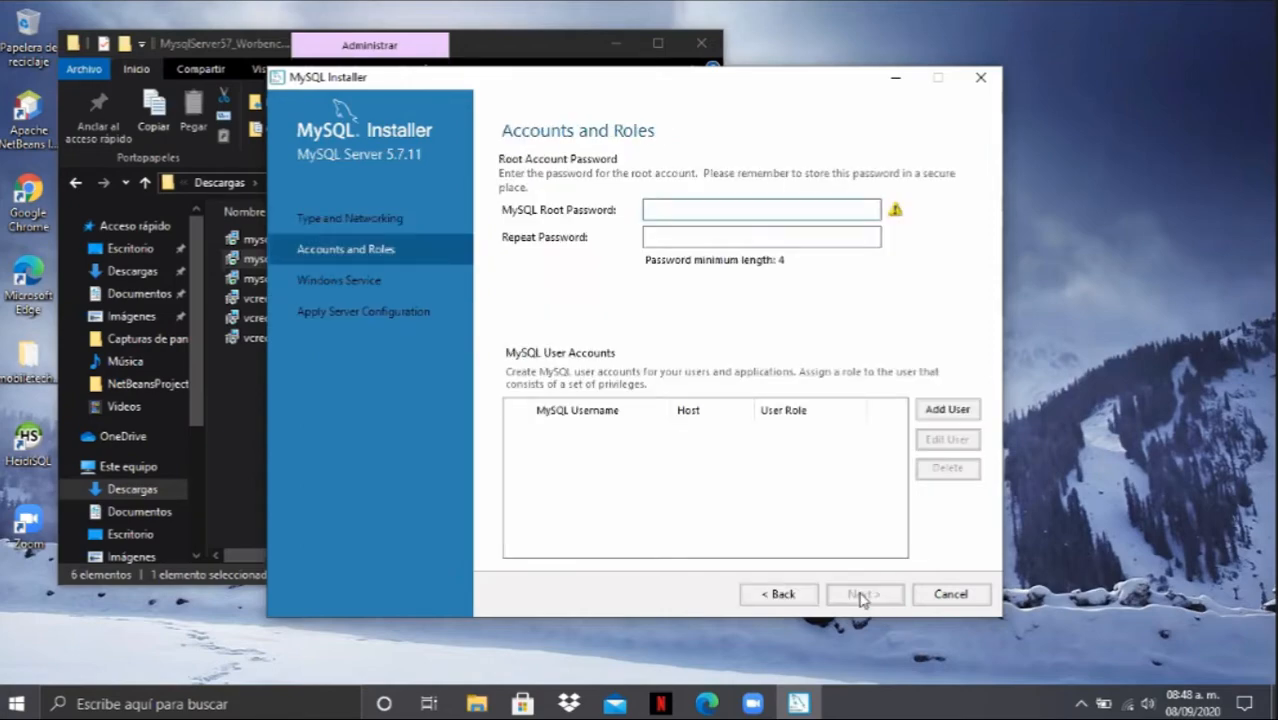
- Enter the MySQL root password and repeat it in the confirmation field
{"action": "left_click", "coordinate": [707, 209]}
{"action": "type", "text": "1234"}
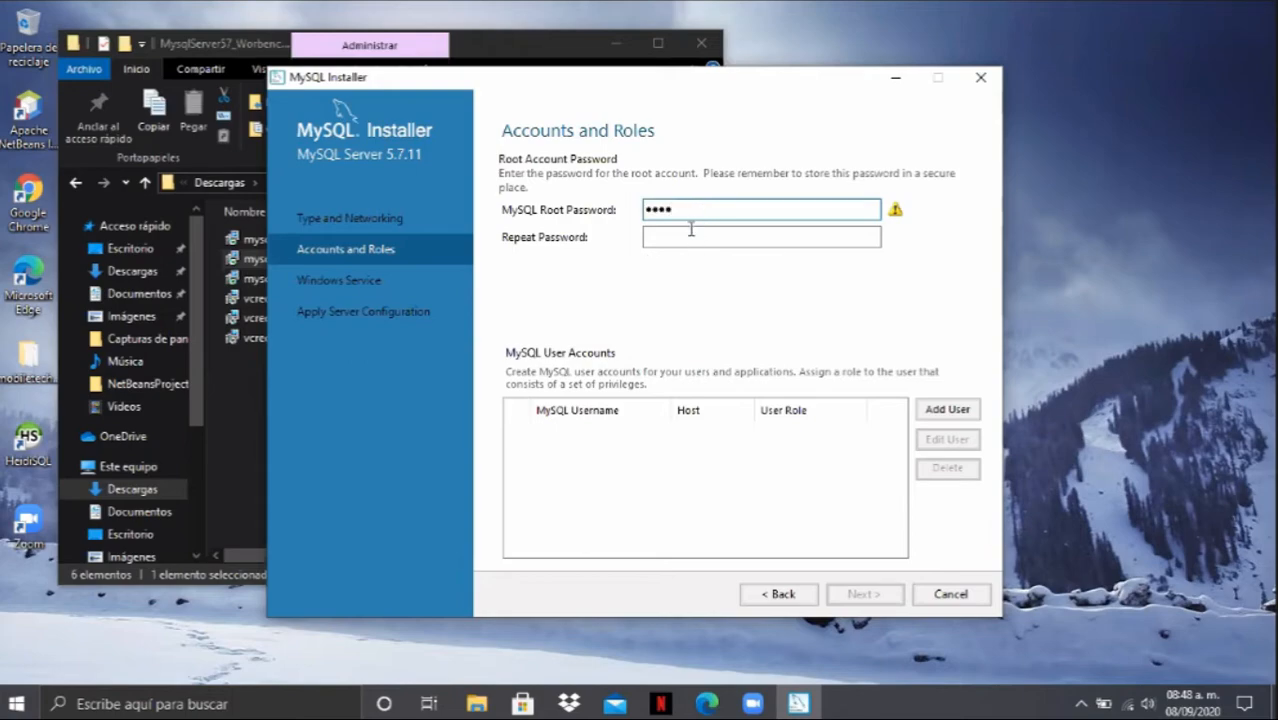
{"action": "left_click", "coordinate": [690, 233]}
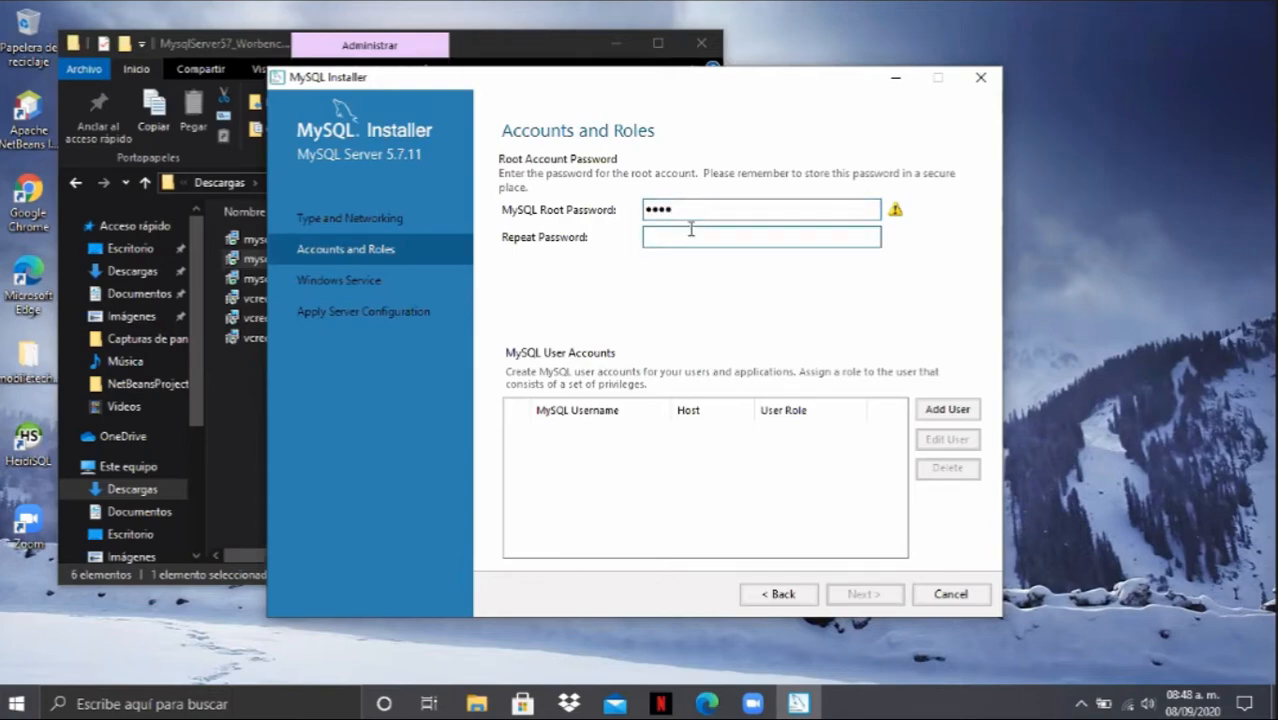
{"action": "type", "text": "1234"}
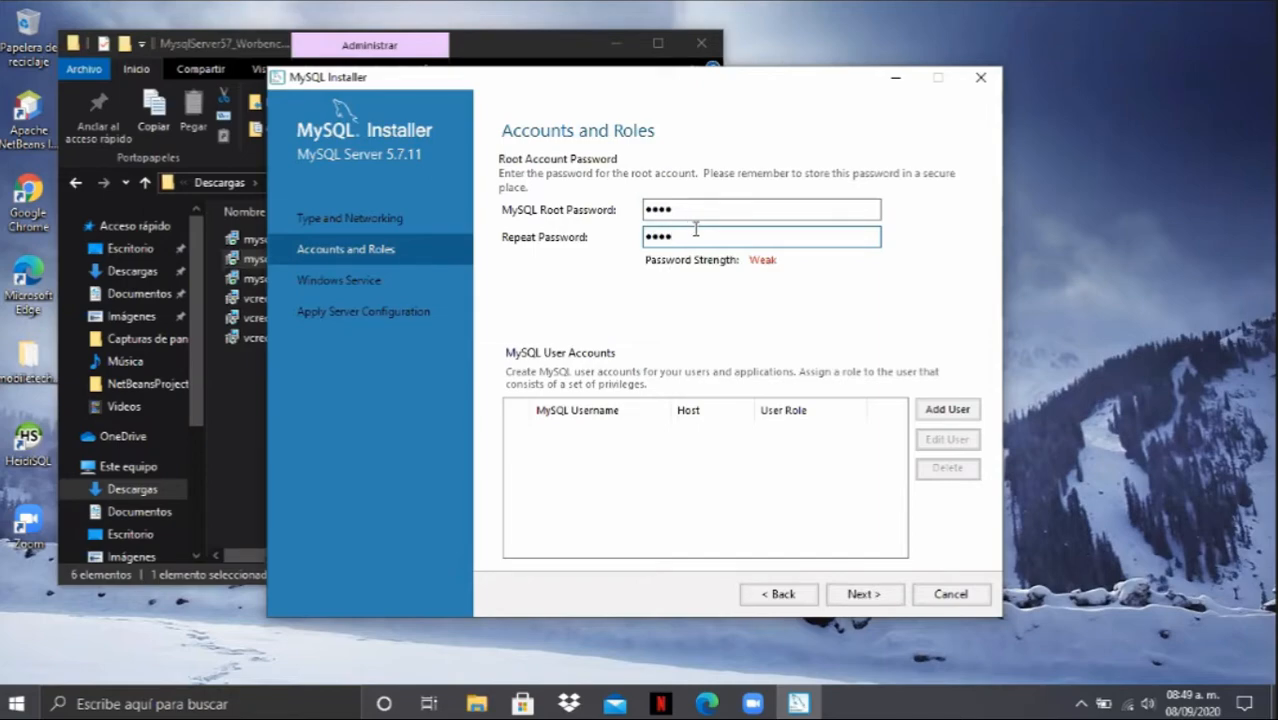
- Replace the password in both the MySQL Root Password and Repeat Password fields with a different matching one
{"action": "key", "text": "BackSpace"}
{"action": "key", "text": "BackSpace"}
{"action": "key", "text": "BackSpace"}
{"action": "key", "text": "BackSpace"}
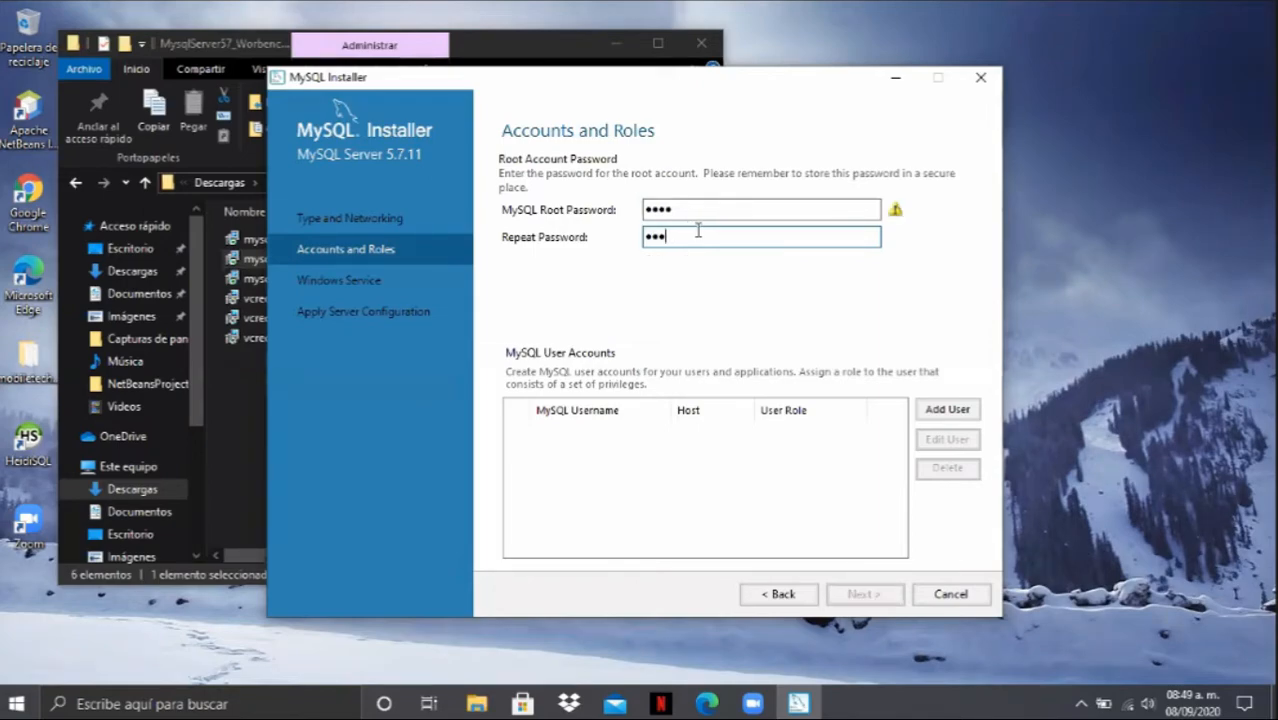
{"action": "type", "text": "root"}
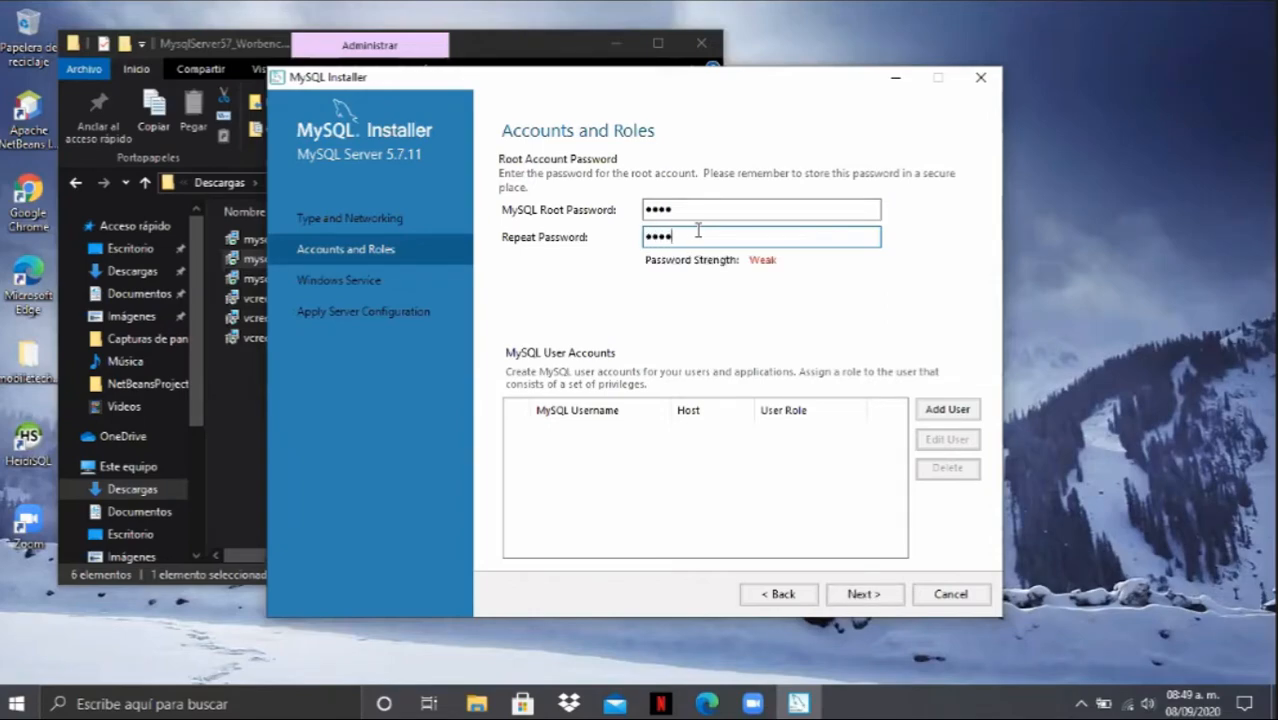
{"action": "left_click", "coordinate": [720, 206]}
{"action": "key", "text": "BackSpace"}
{"action": "key", "text": "BackSpace"}
{"action": "key", "text": "BackSpace"}
{"action": "key", "text": "BackSpace"}
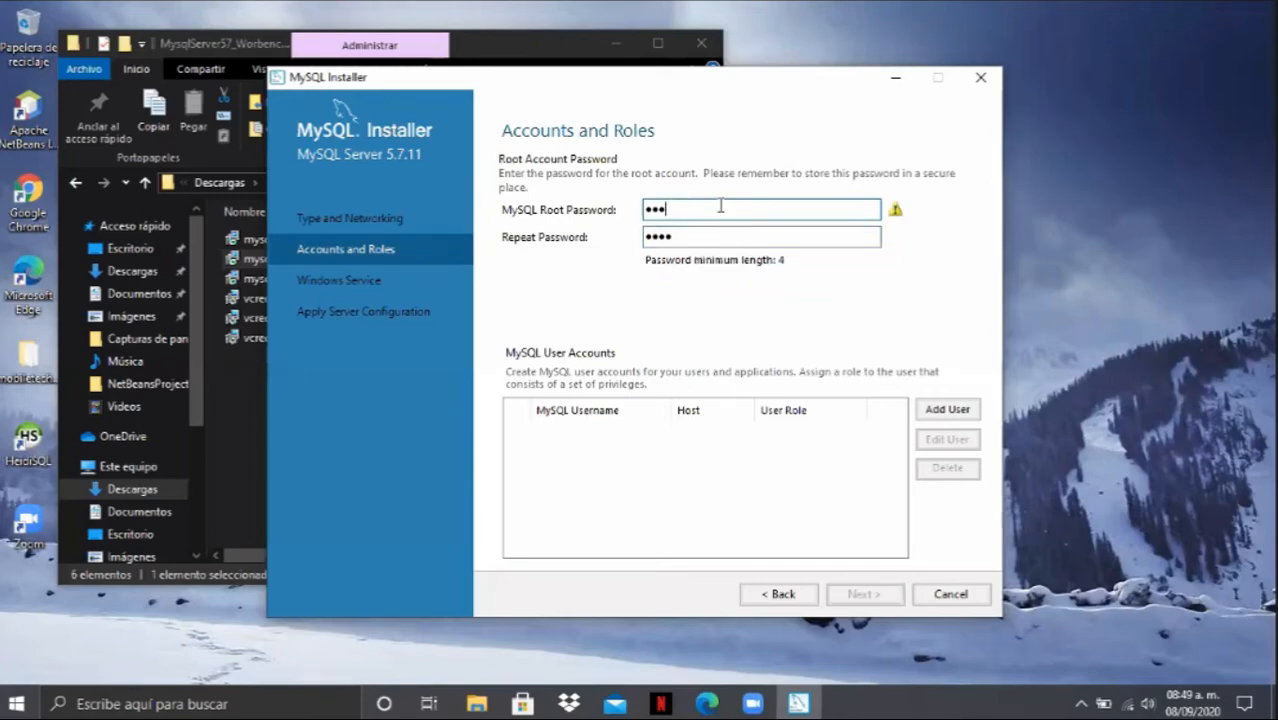
{"action": "type", "text": "root"}
{"action": "left_click", "coordinate": [706, 237]}
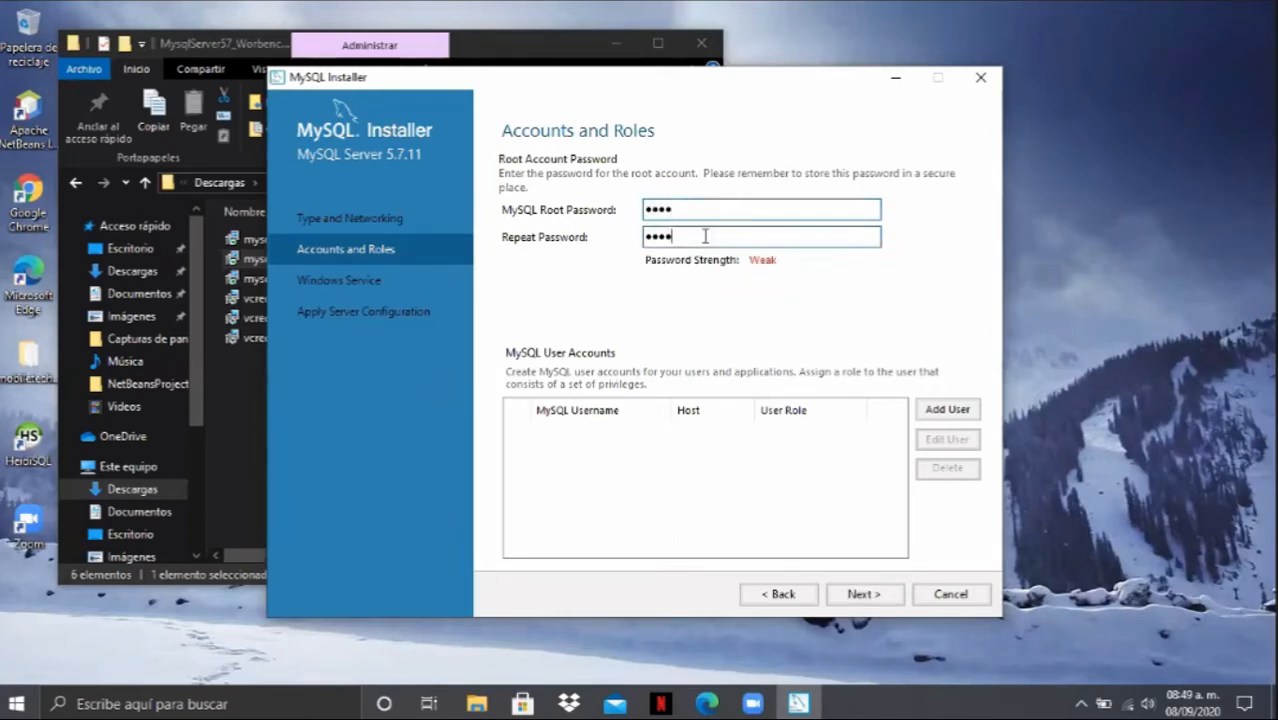
- Re-enter the root password in the Repeat Password field and continue to the Windows Service settings
{"action": "key", "text": "BackSpace"}
{"action": "key", "text": "BackSpace"}
{"action": "key", "text": "BackSpace"}
{"action": "key", "text": "BackSpace"}
{"action": "type", "text": "root"}
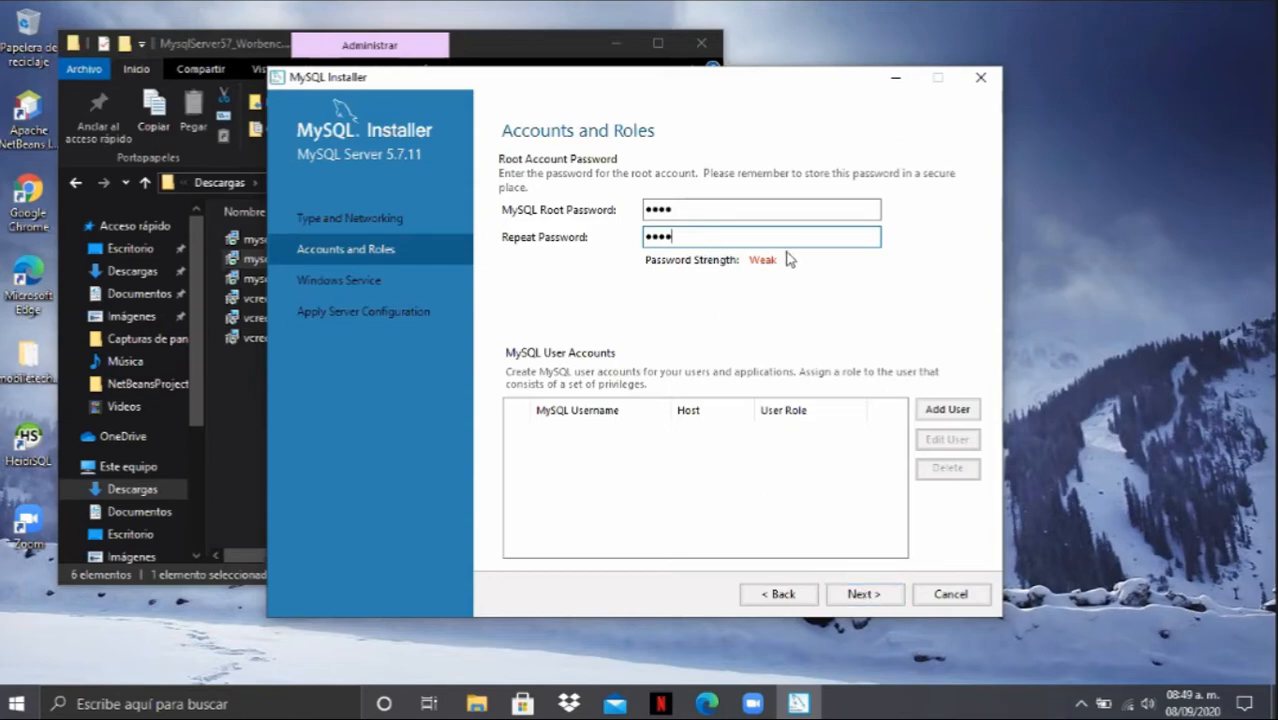
{"action": "left_click", "coordinate": [853, 600]}
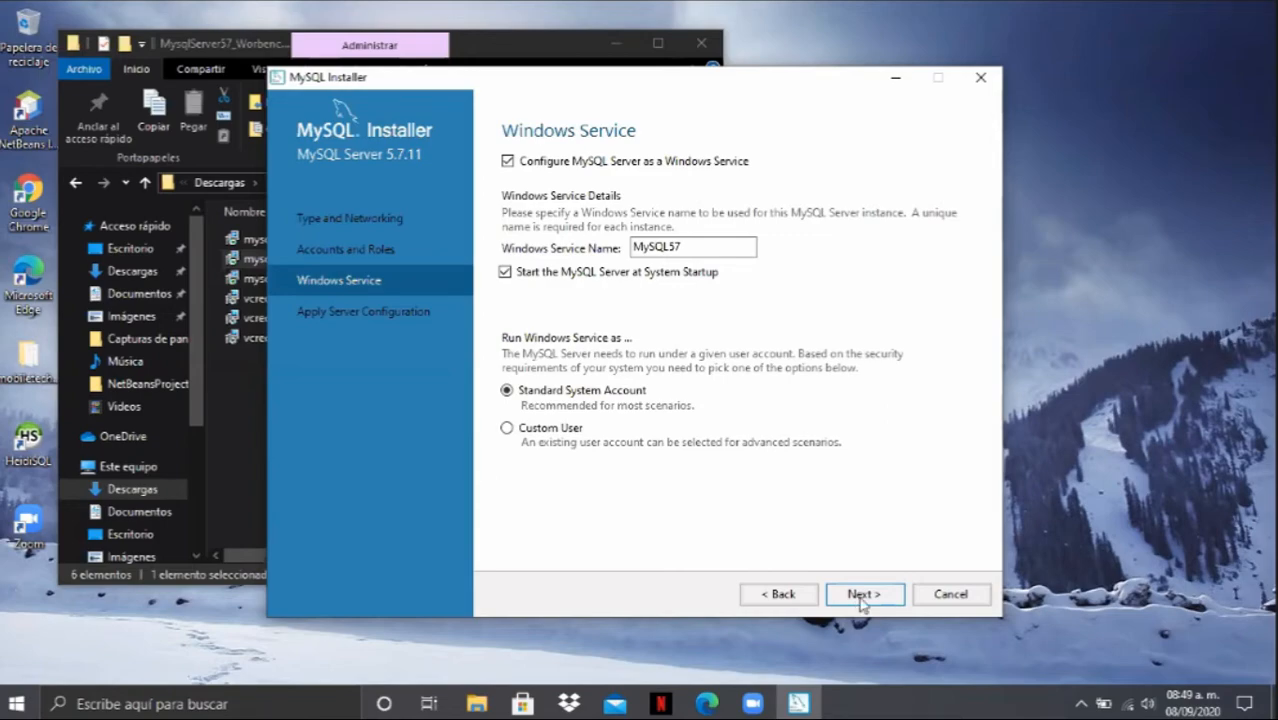
- Accept the Windows service settings for MySQL57, execute the server configuration and choose to keep waiting for it
{"action": "left_click", "coordinate": [861, 596]}
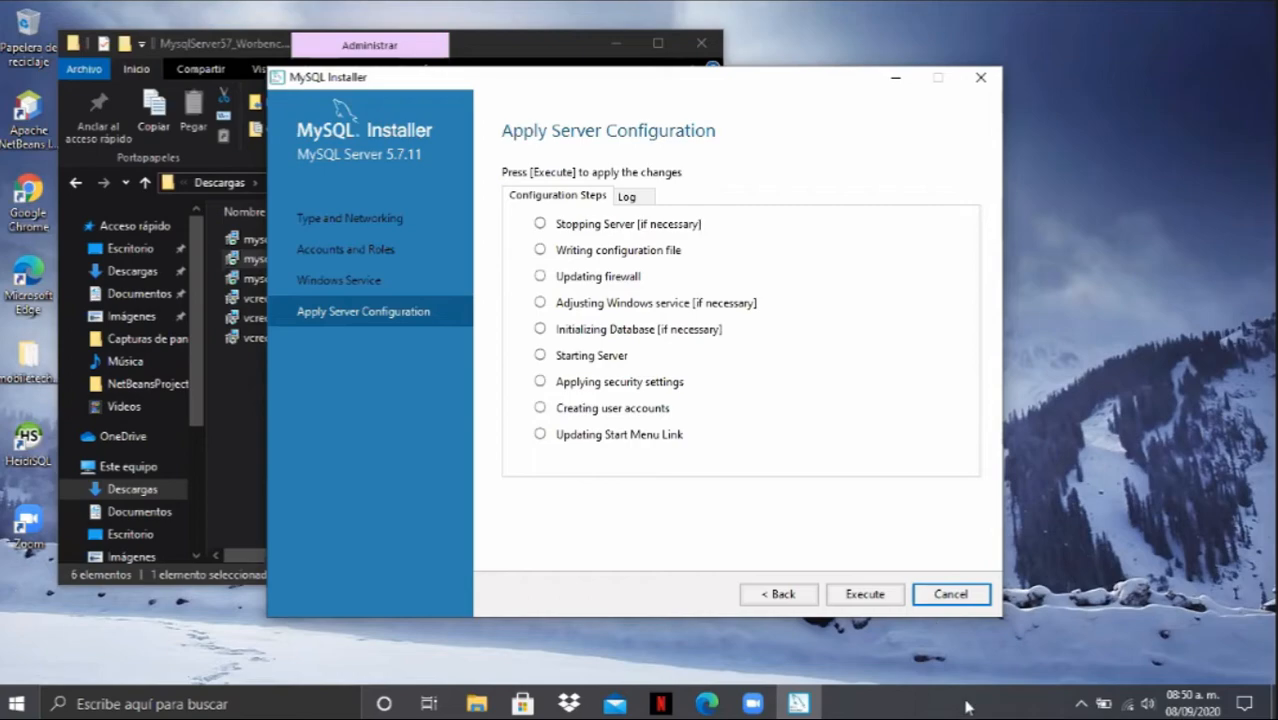
{"action": "left_click", "coordinate": [862, 594]}
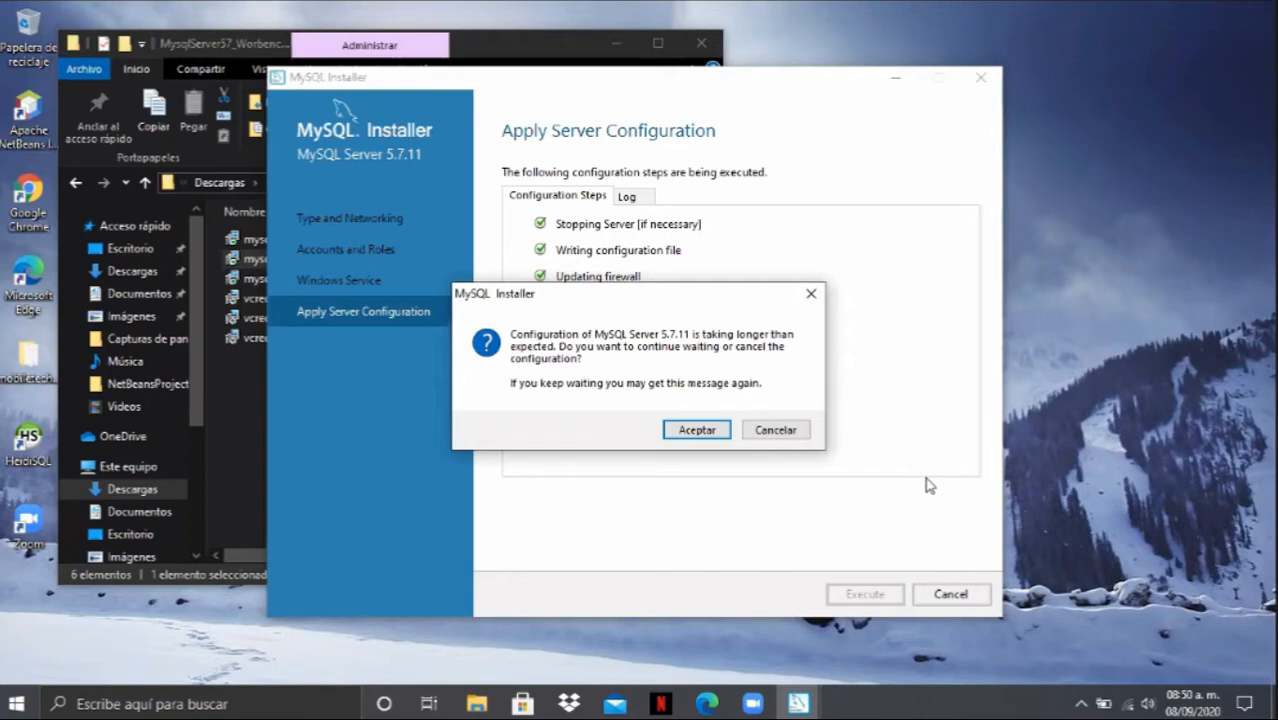
{"action": "left_click", "coordinate": [686, 442]}
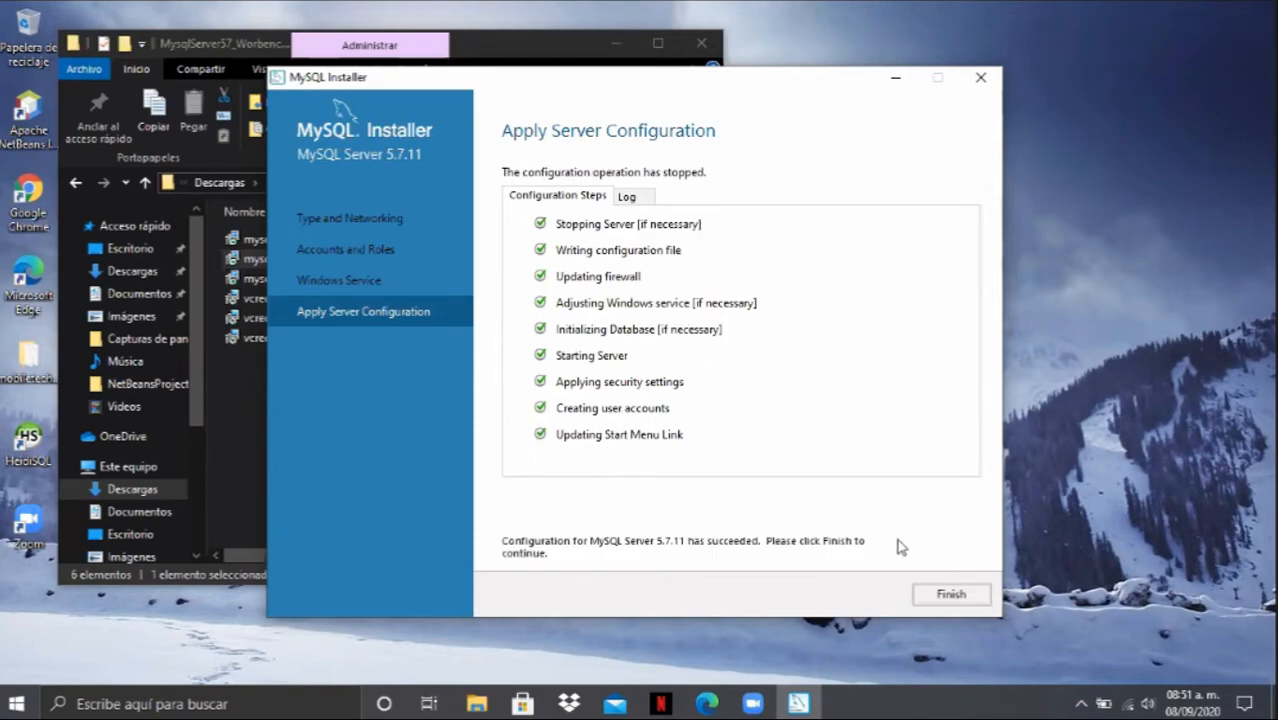
- Finish the product configuration and close the installer with Start MySQL Workbench after Setup enabled
{"action": "left_click", "coordinate": [944, 606]}
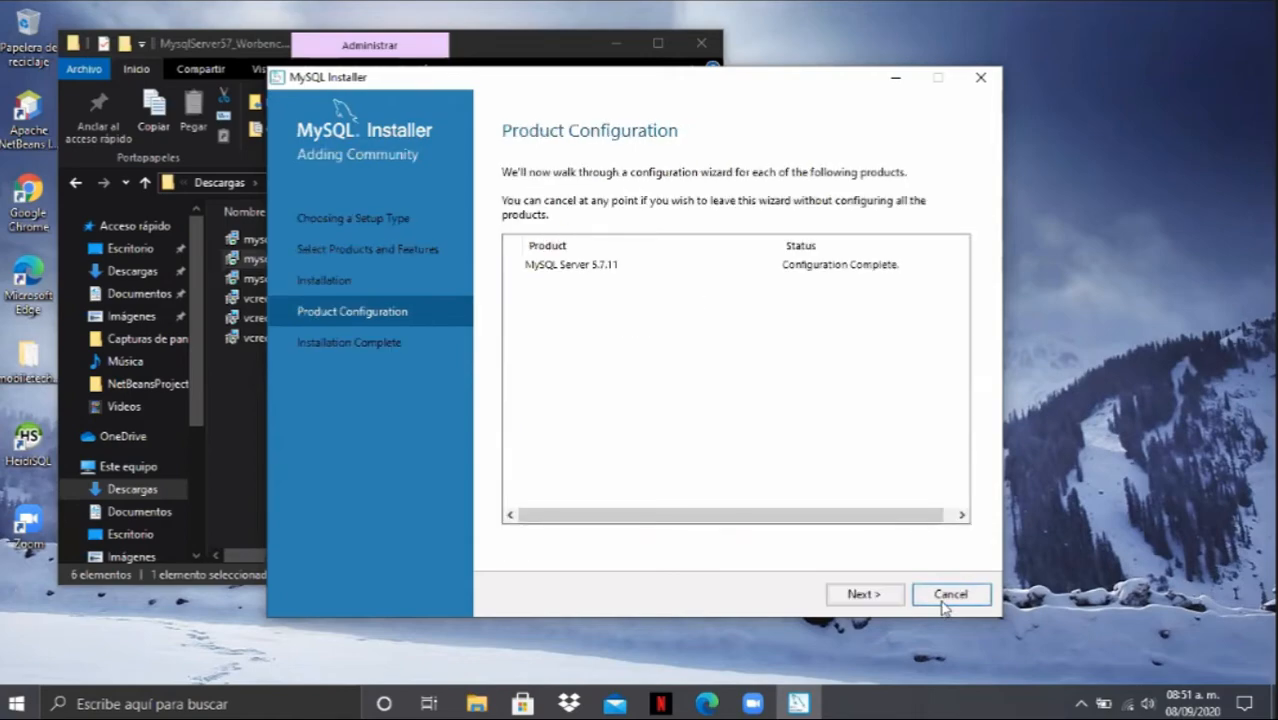
{"action": "left_click", "coordinate": [865, 595]}
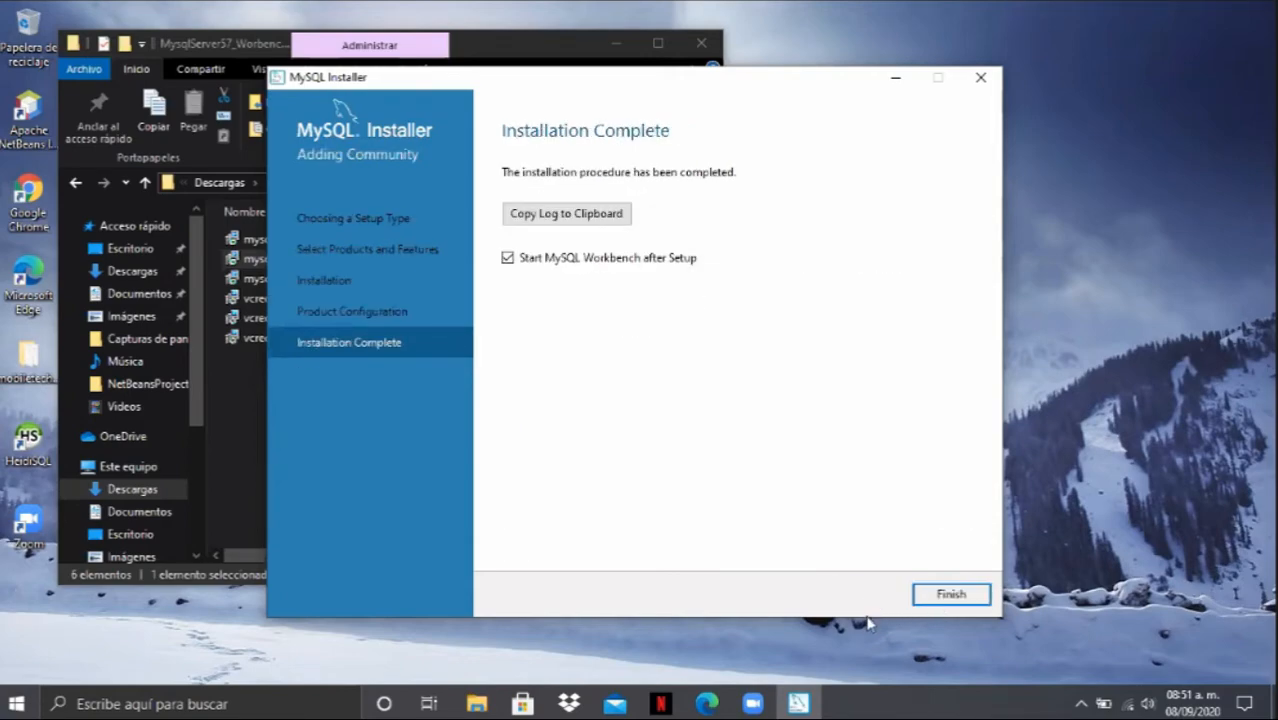
{"action": "left_click", "coordinate": [945, 595]}
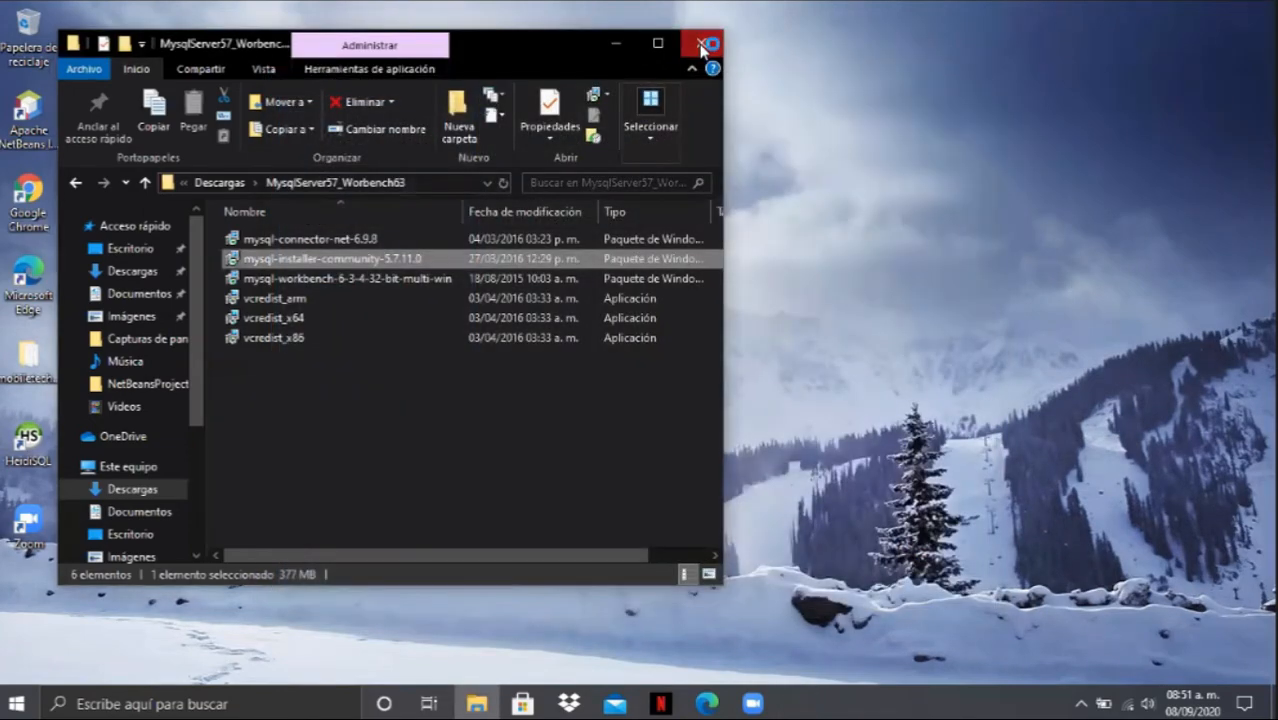
- Close the MysqlServer57_Worbench63 folder window and refresh the desktop
{"action": "left_click", "coordinate": [703, 45]}
{"action": "right_click", "coordinate": [758, 141]}
{"action": "left_click", "coordinate": [752, 156]}
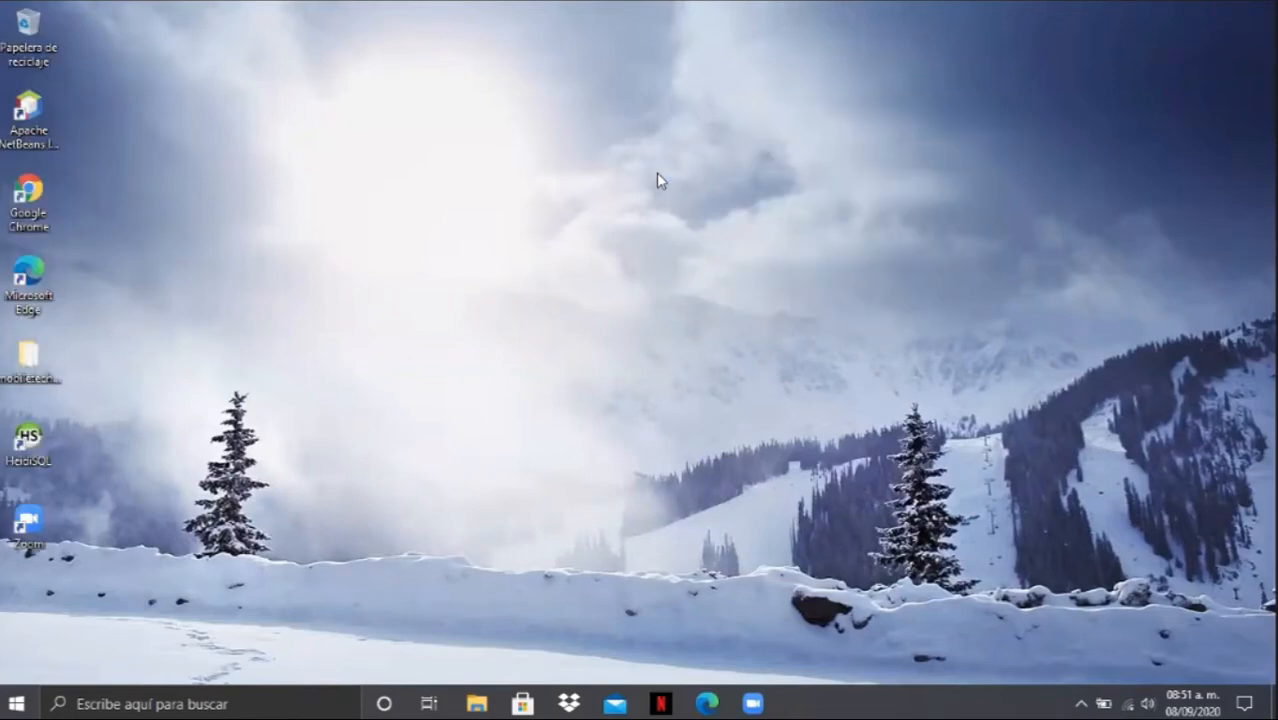
{"action": "right_click", "coordinate": [626, 180]}
{"action": "left_click", "coordinate": [648, 237]}
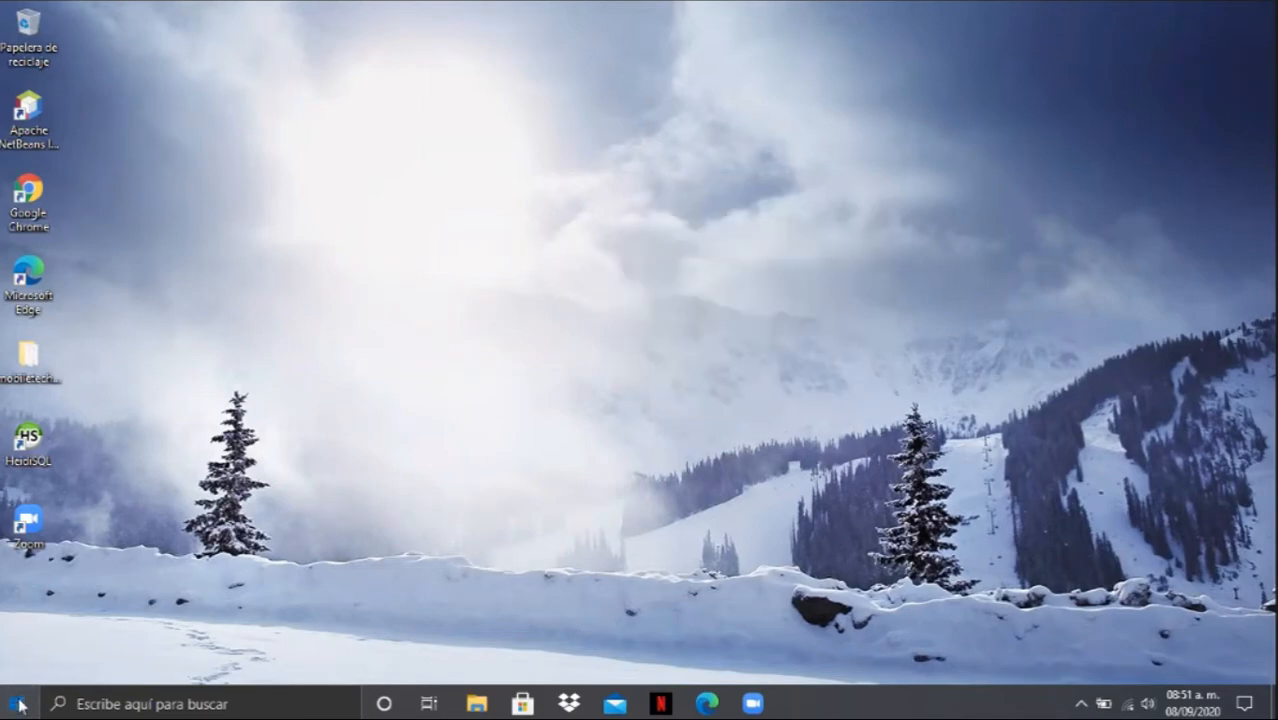
- Launch MySQL Workbench 6.3 CE and maximize its window
{"action": "left_click", "coordinate": [19, 704]}
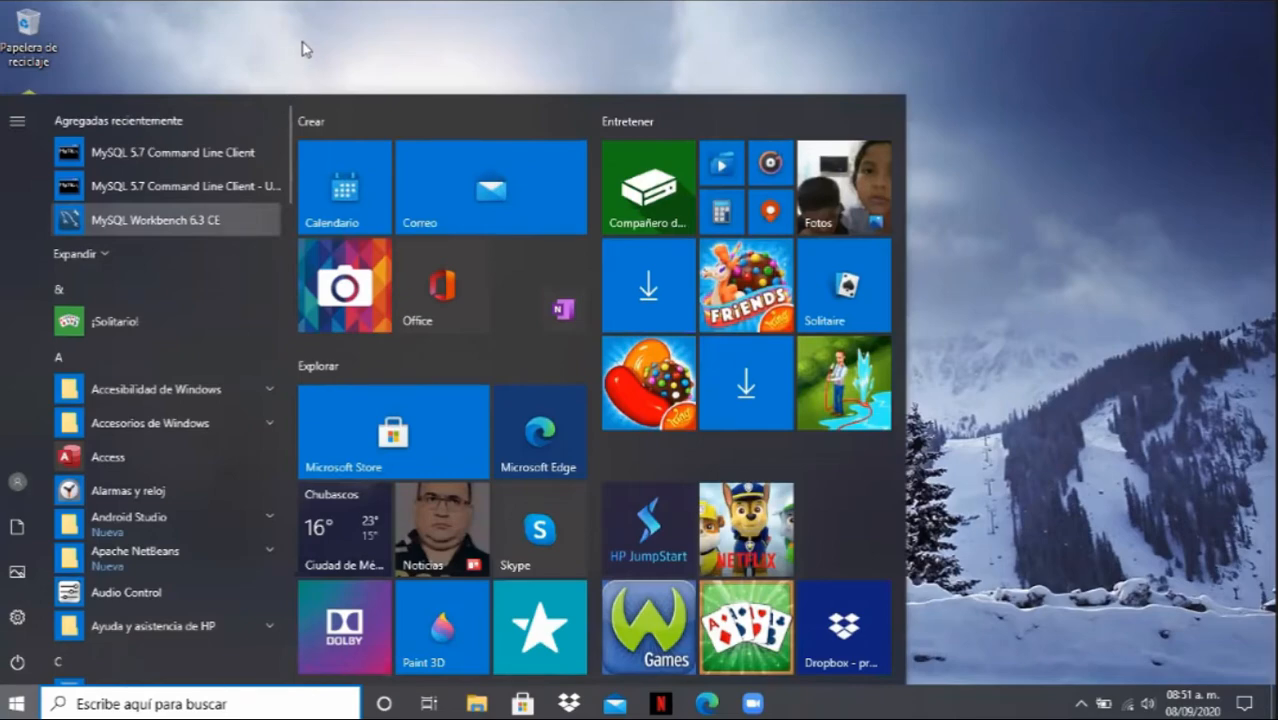
{"action": "left_click", "coordinate": [145, 231]}
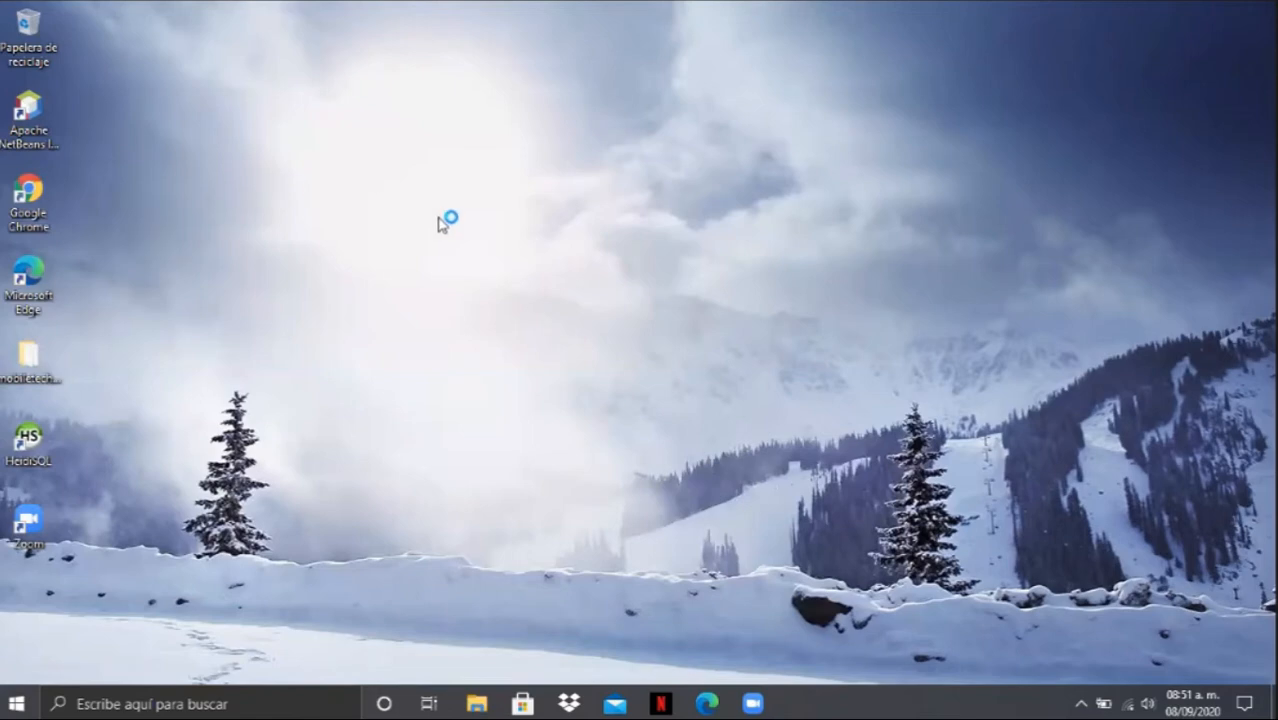
{"action": "right_click", "coordinate": [611, 312]}
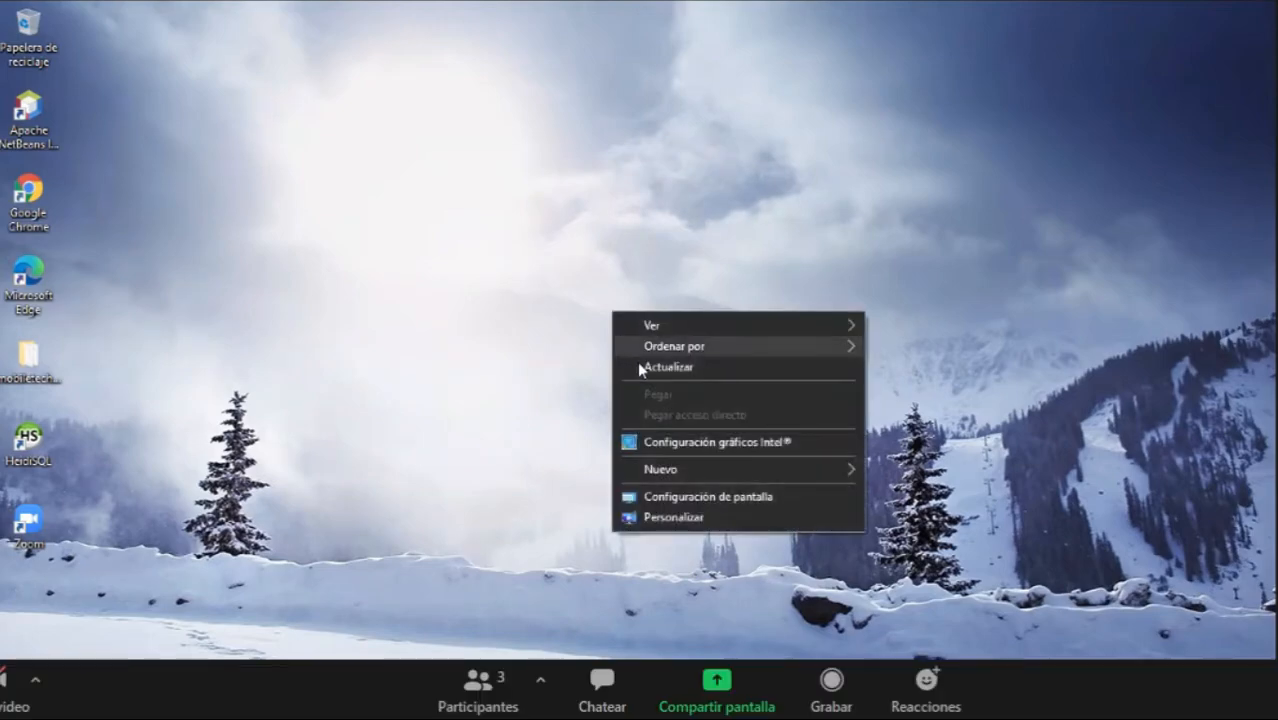
{"action": "left_click", "coordinate": [650, 367]}
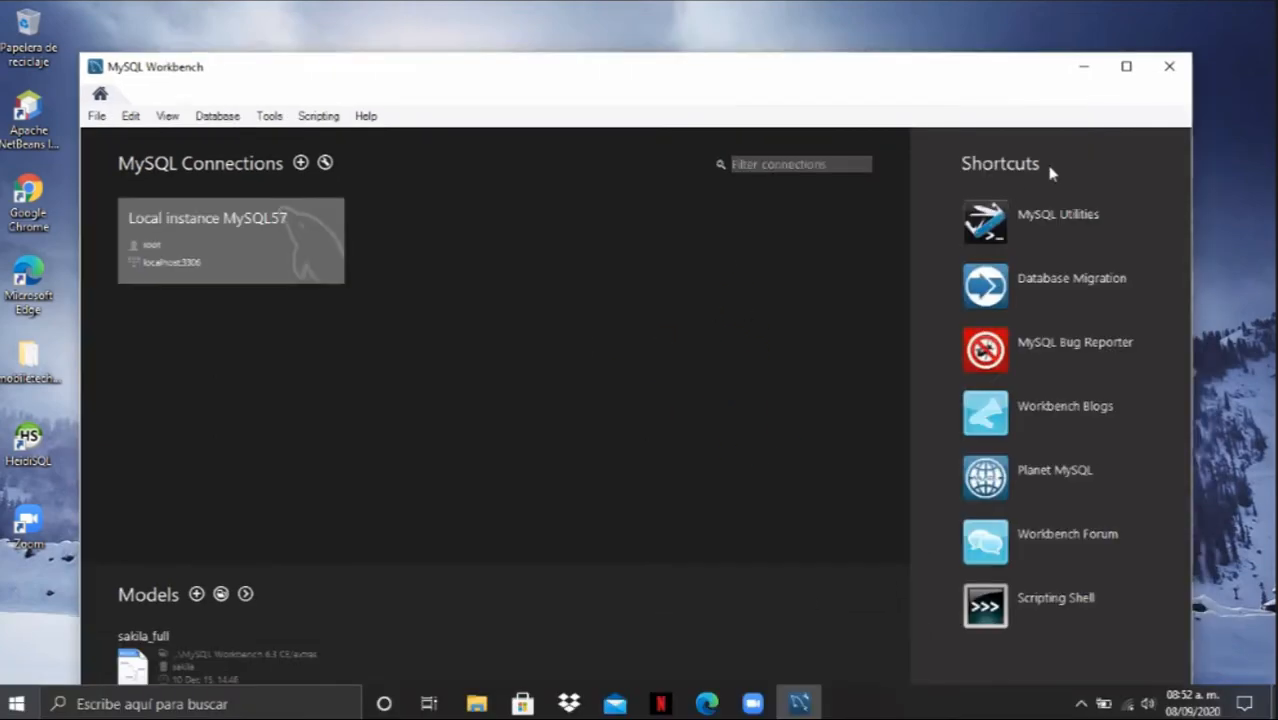
{"action": "left_click", "coordinate": [1126, 66]}
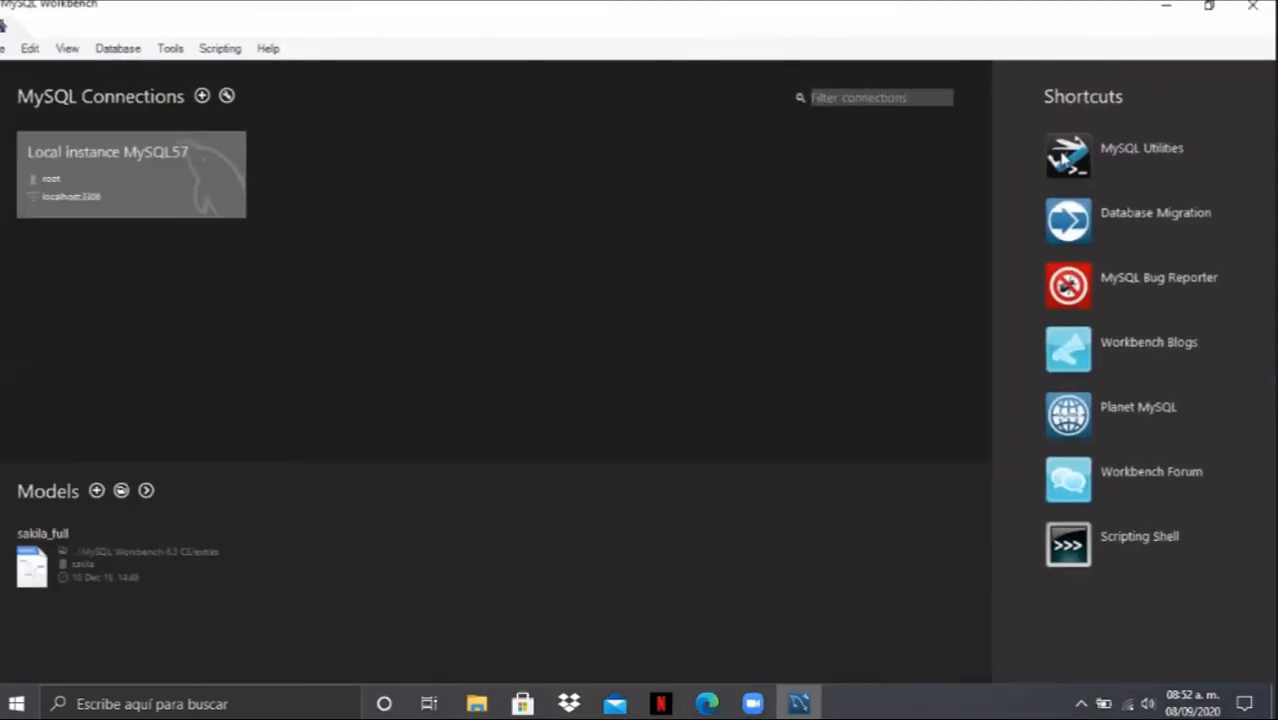
- Connect to Local instance MySQL57 as root by entering the account password
{"action": "left_click", "coordinate": [136, 178]}
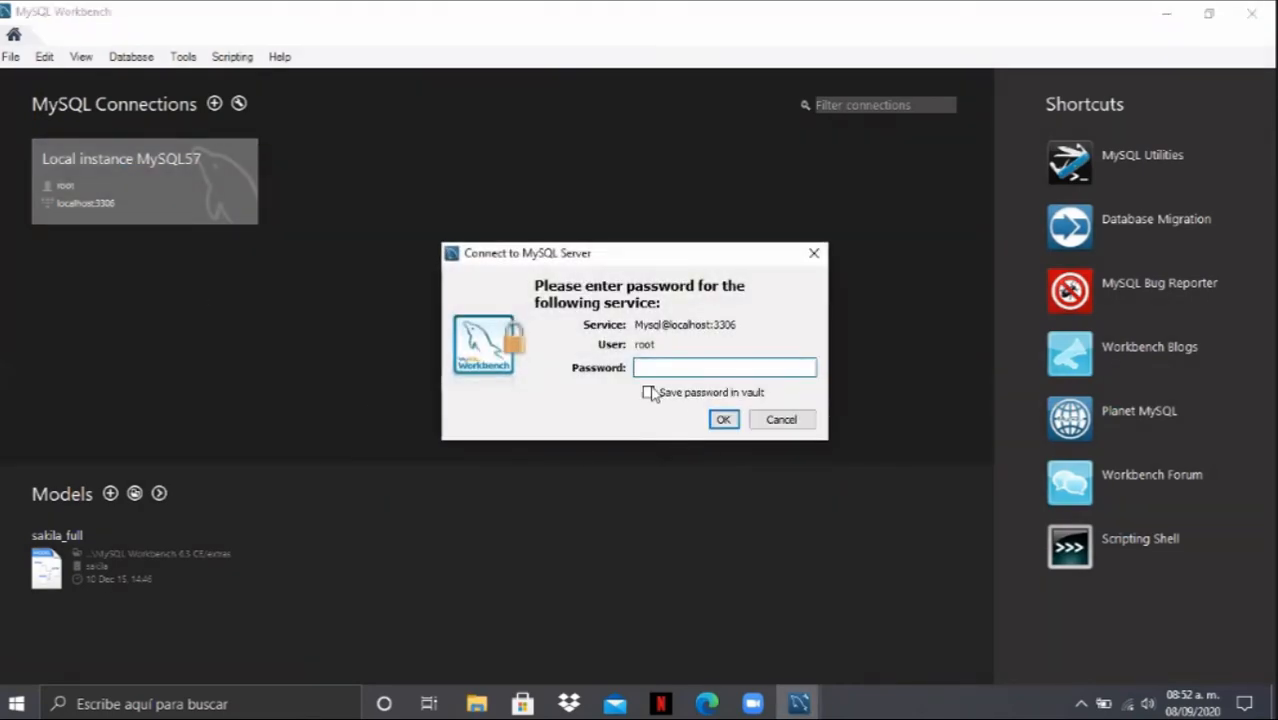
{"action": "type", "text": "****"}
{"action": "key", "text": "Return"}
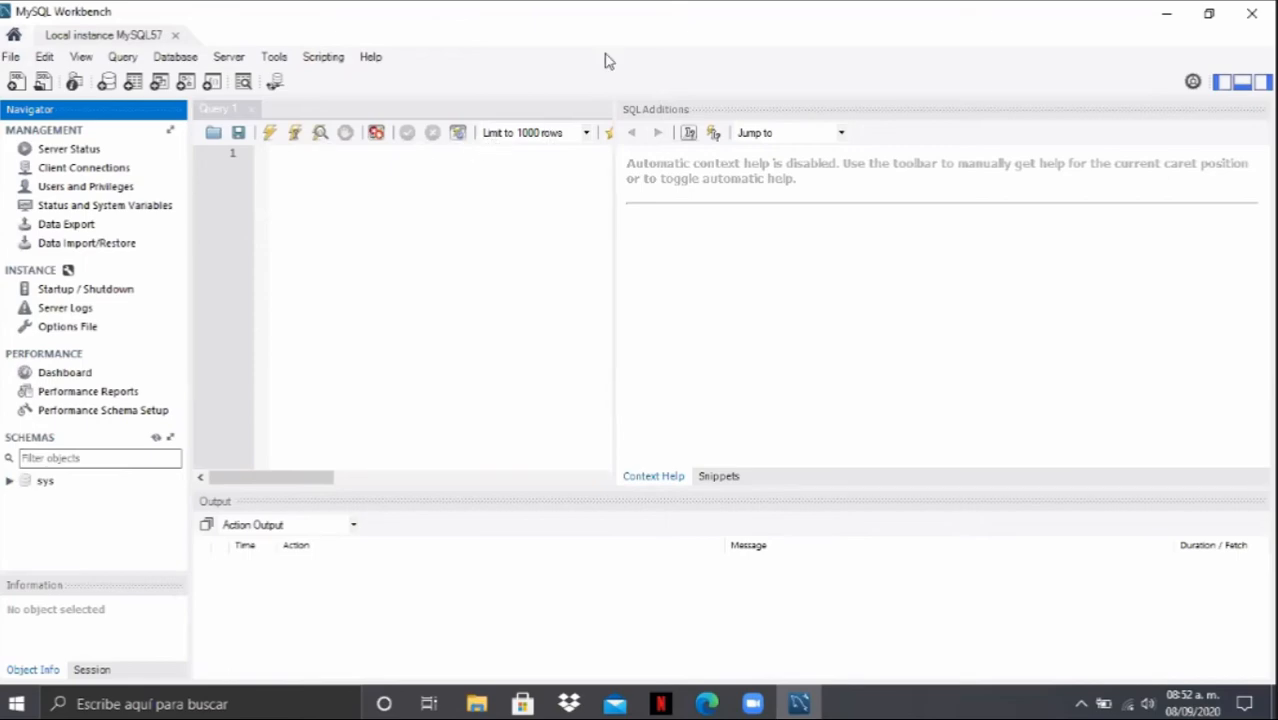
{"action": "left_click", "coordinate": [275, 151]}
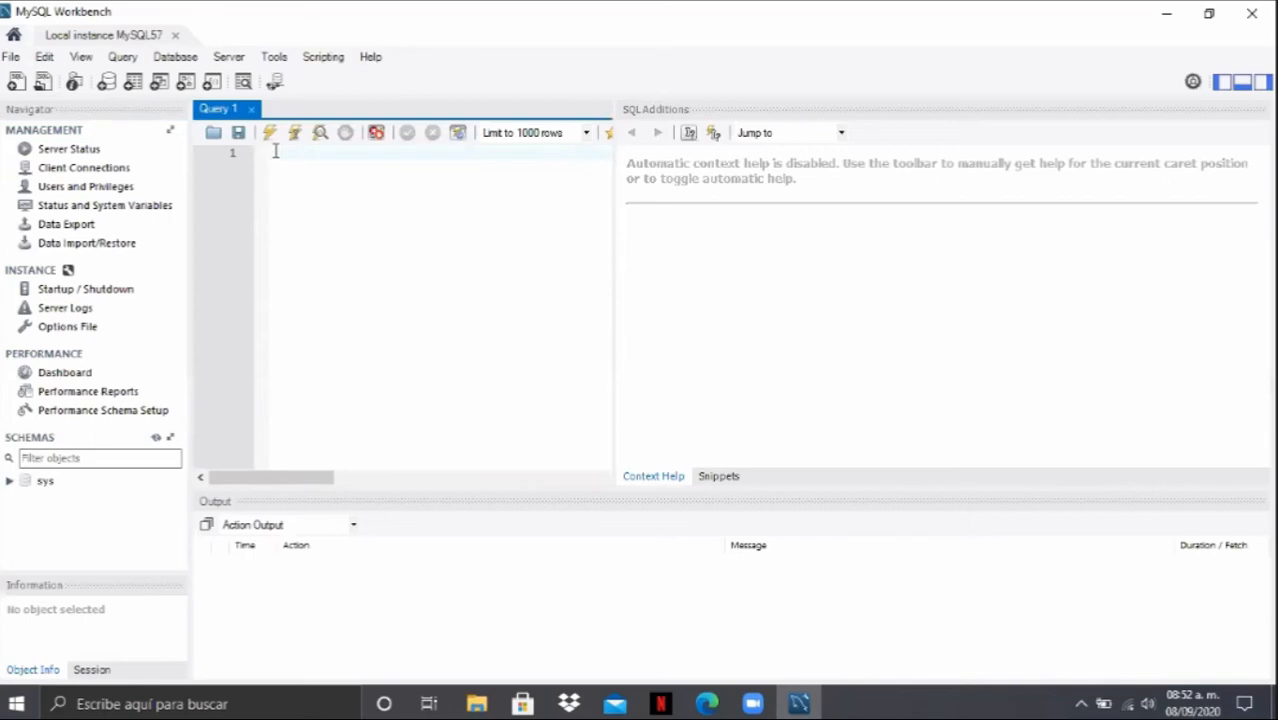
{"action": "type", "text": "sel"}
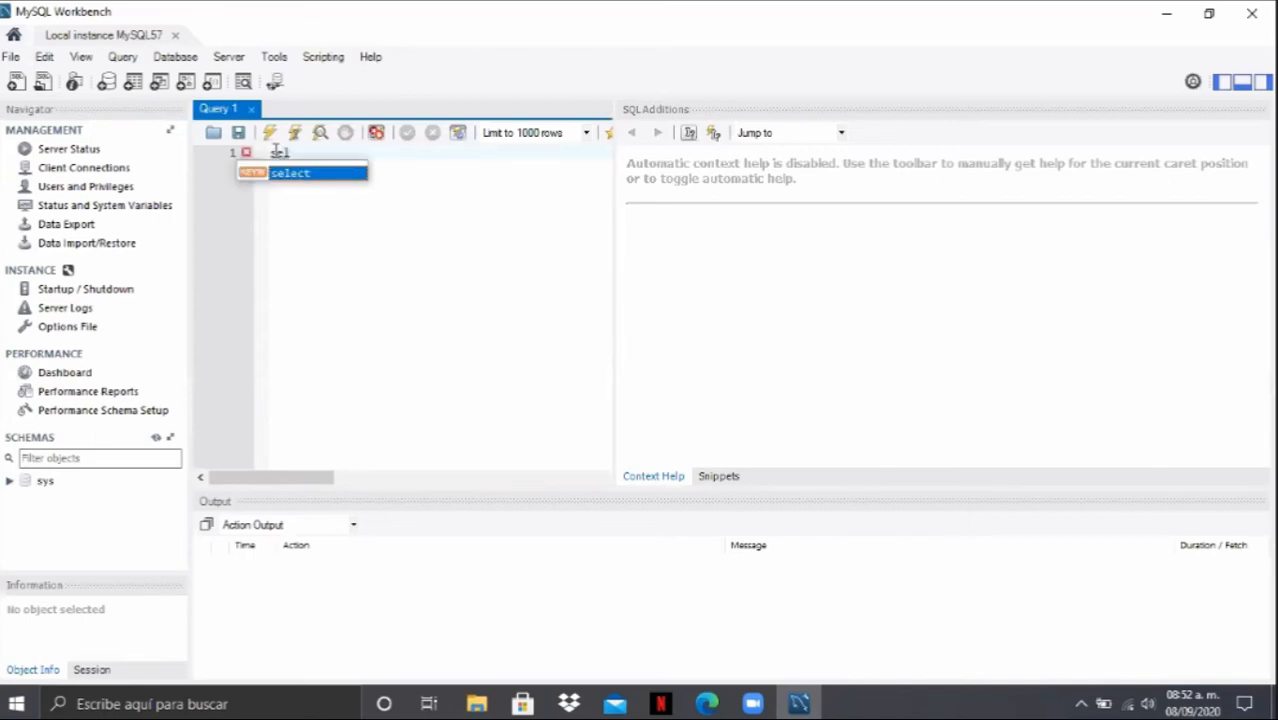
{"action": "key", "text": "BackSpace"}
{"action": "key", "text": "BackSpace"}
{"action": "key", "text": "BackSpace"}
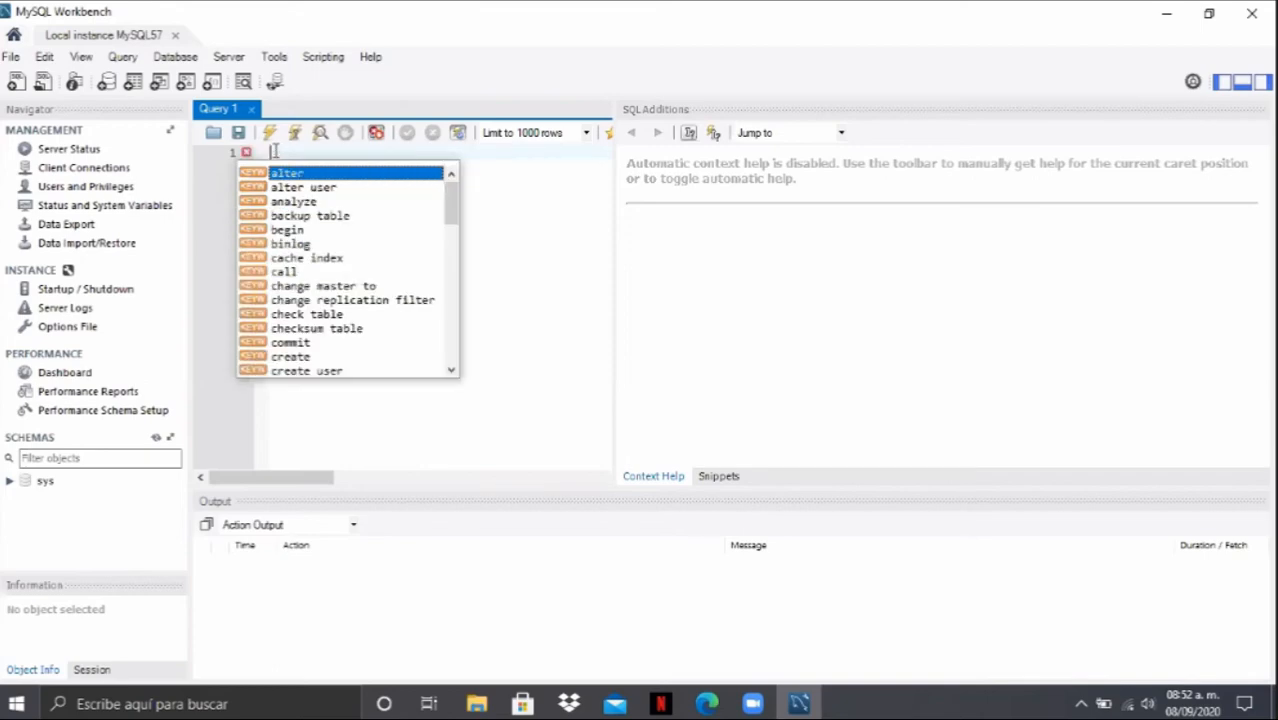
{"action": "left_click", "coordinate": [513, 287]}
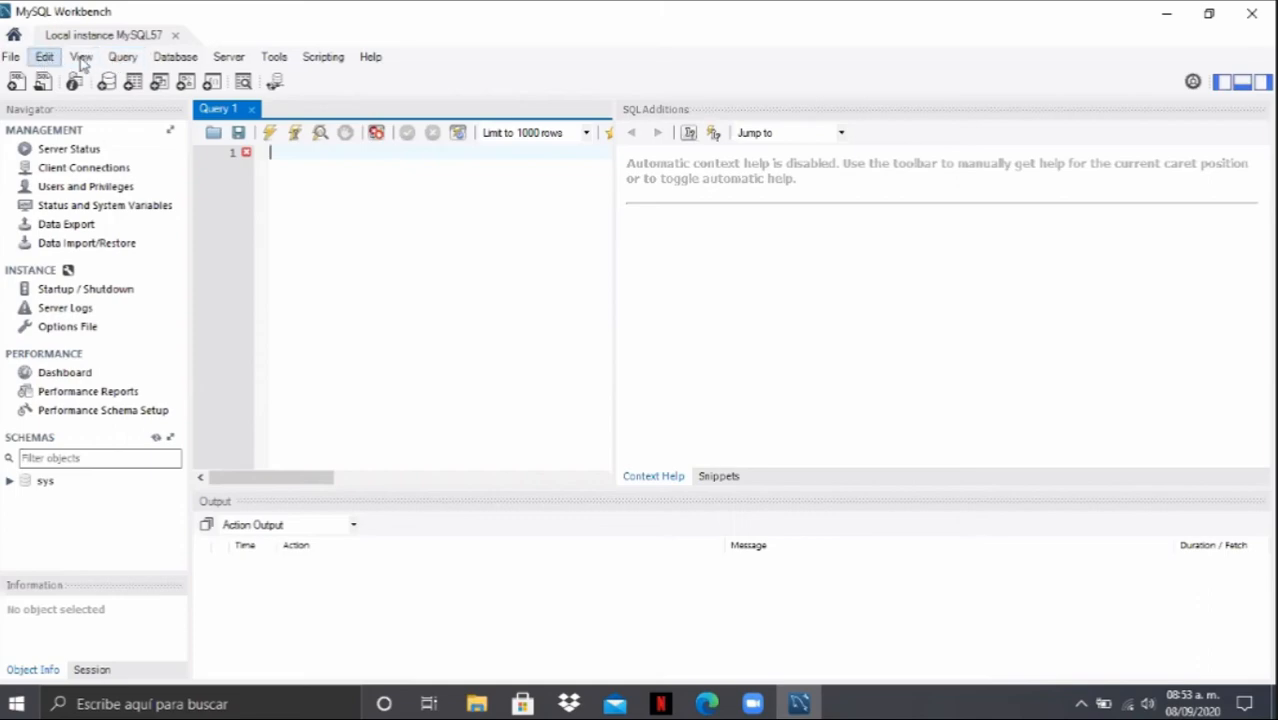
{"action": "left_click", "coordinate": [161, 60]}
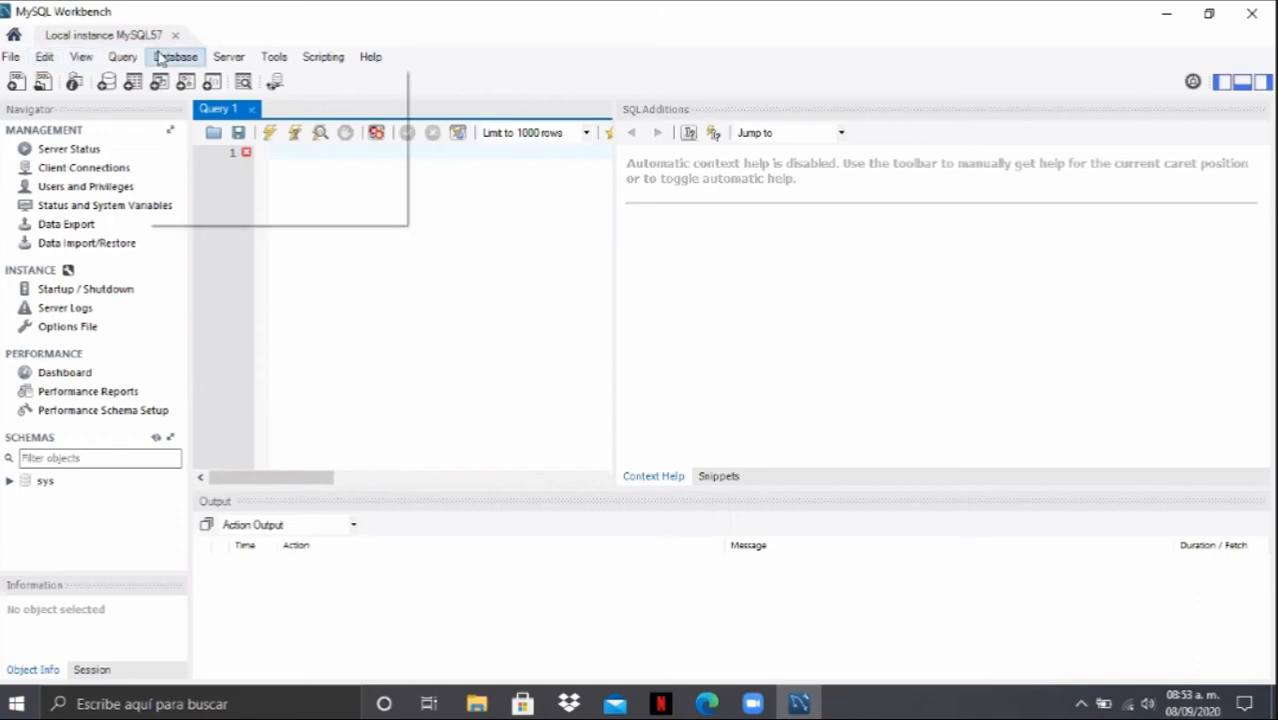
- Create a new model, open its mydb schema for editing and clear the schema name
{"action": "mouse_move", "coordinate": [16, 60]}
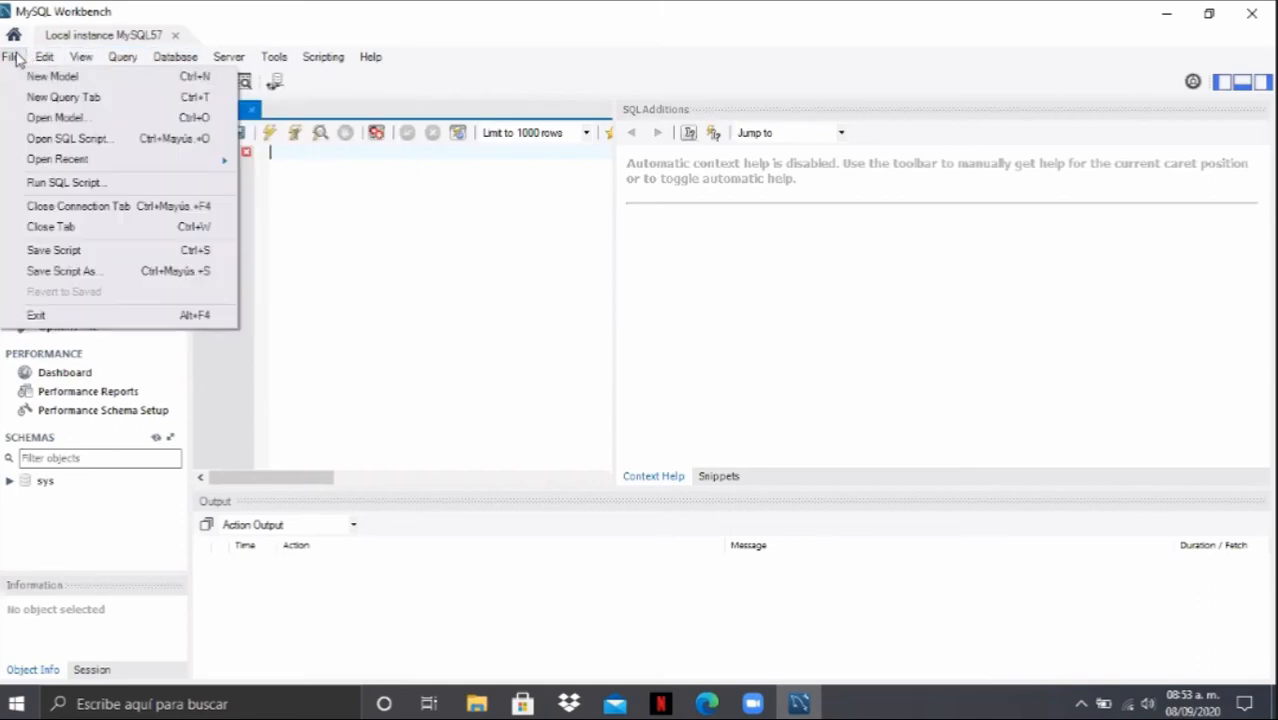
{"action": "left_click", "coordinate": [60, 79]}
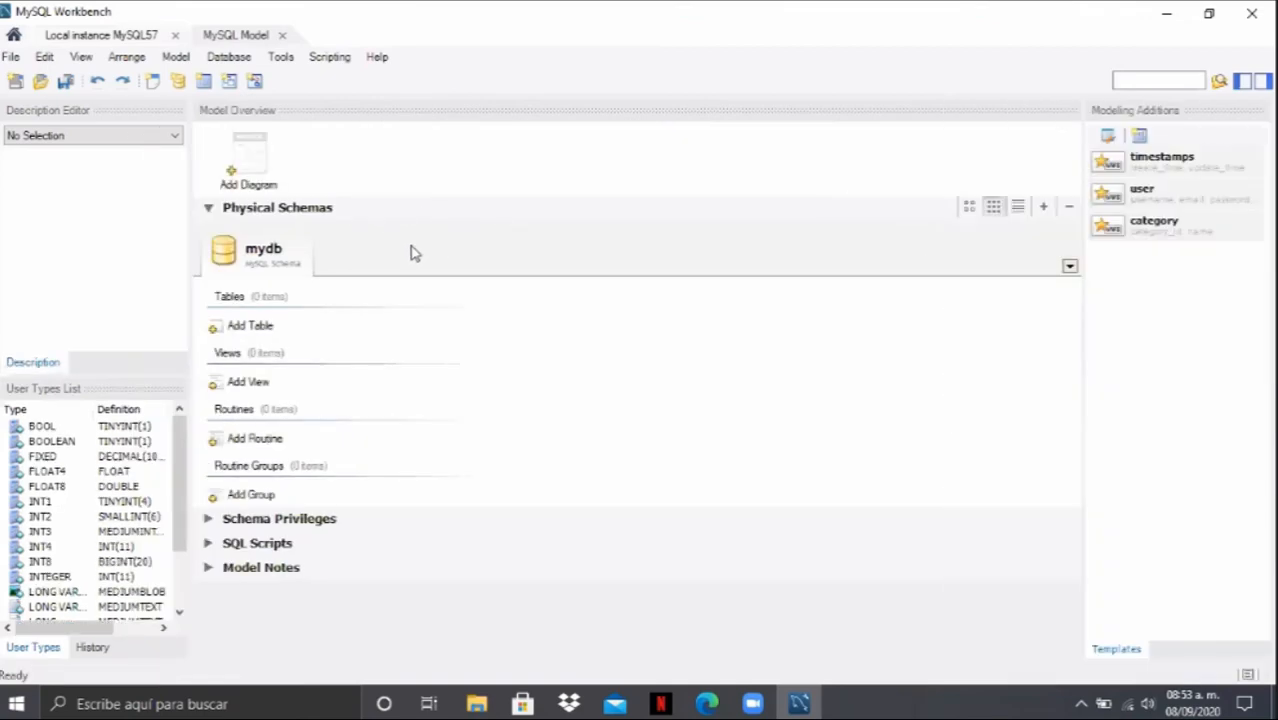
{"action": "double_click", "coordinate": [272, 258]}
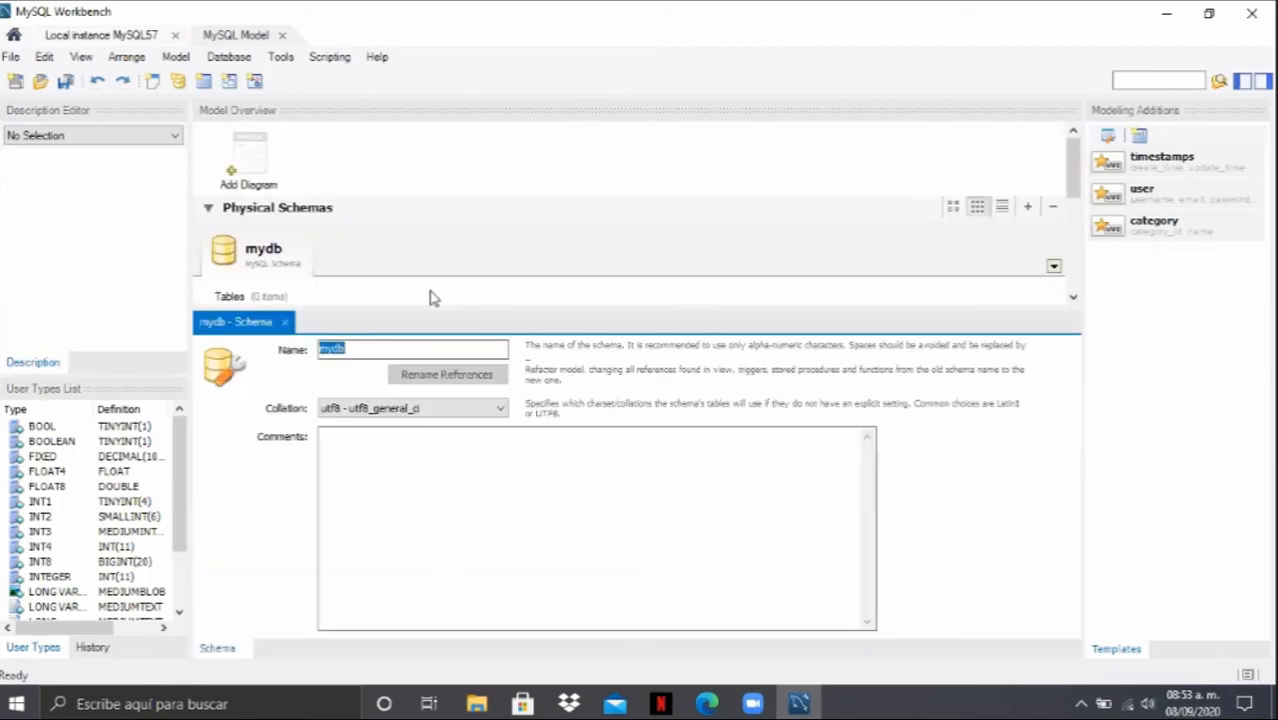
{"action": "left_click_drag", "start_coordinate": [365, 348], "coordinate": [303, 355]}
{"action": "key", "text": "BackSpace"}
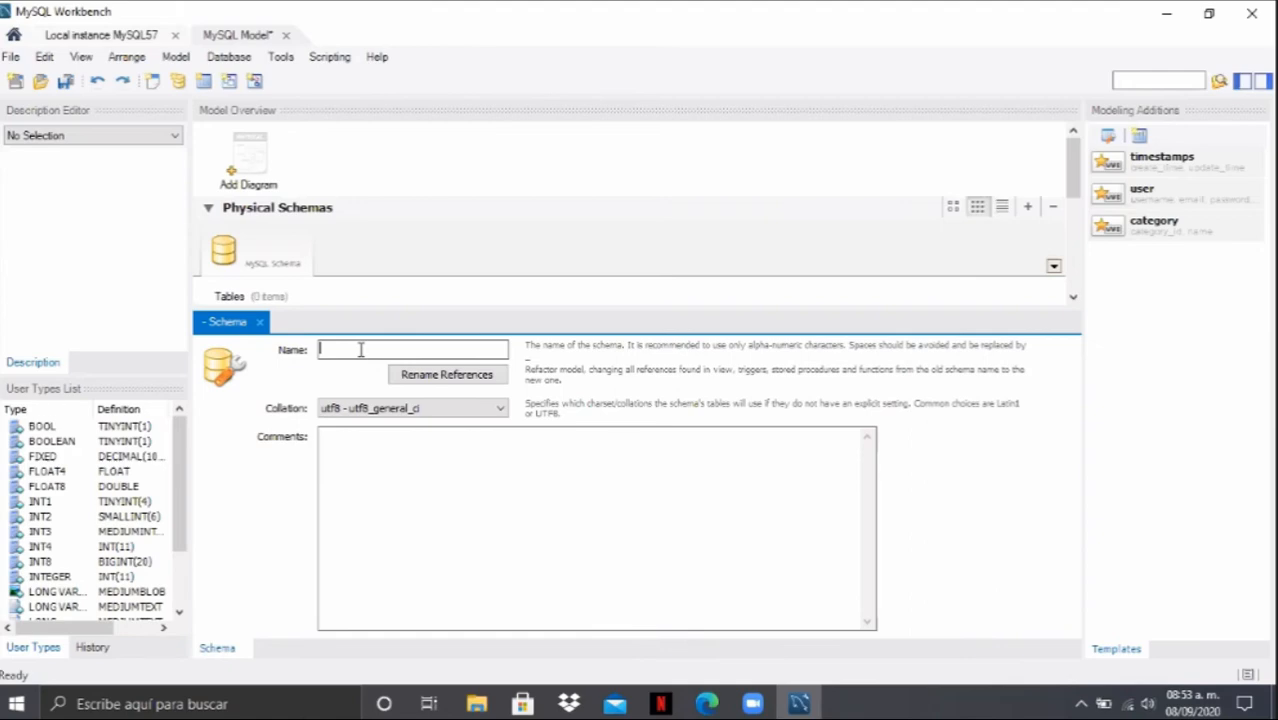
{"action": "type", "text": "Mobile"}
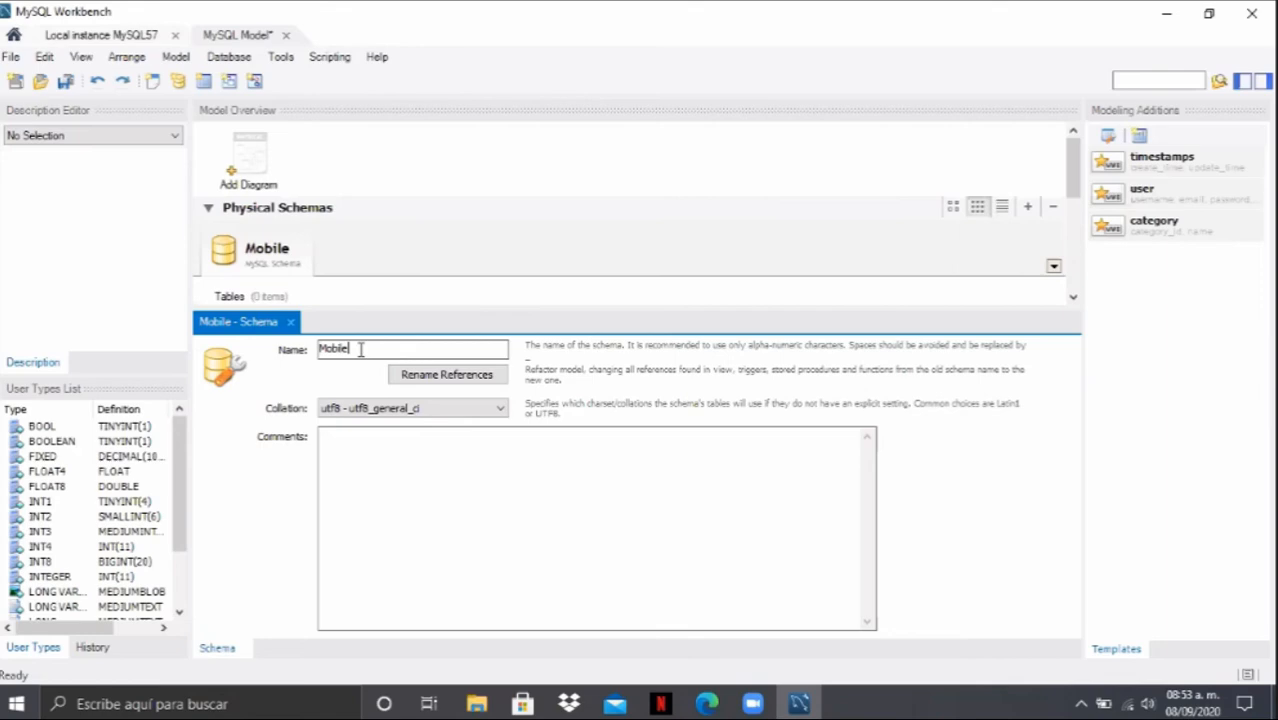
{"action": "type", "text": "_"}
{"action": "key", "text": "BackSpace"}
{"action": "key", "text": "BackSpace"}
{"action": "key", "text": "BackSpace"}
{"action": "key", "text": "BackSpace"}
{"action": "key", "text": "BackSpace"}
{"action": "key", "text": "BackSpace"}
{"action": "key", "text": "BackSpace"}
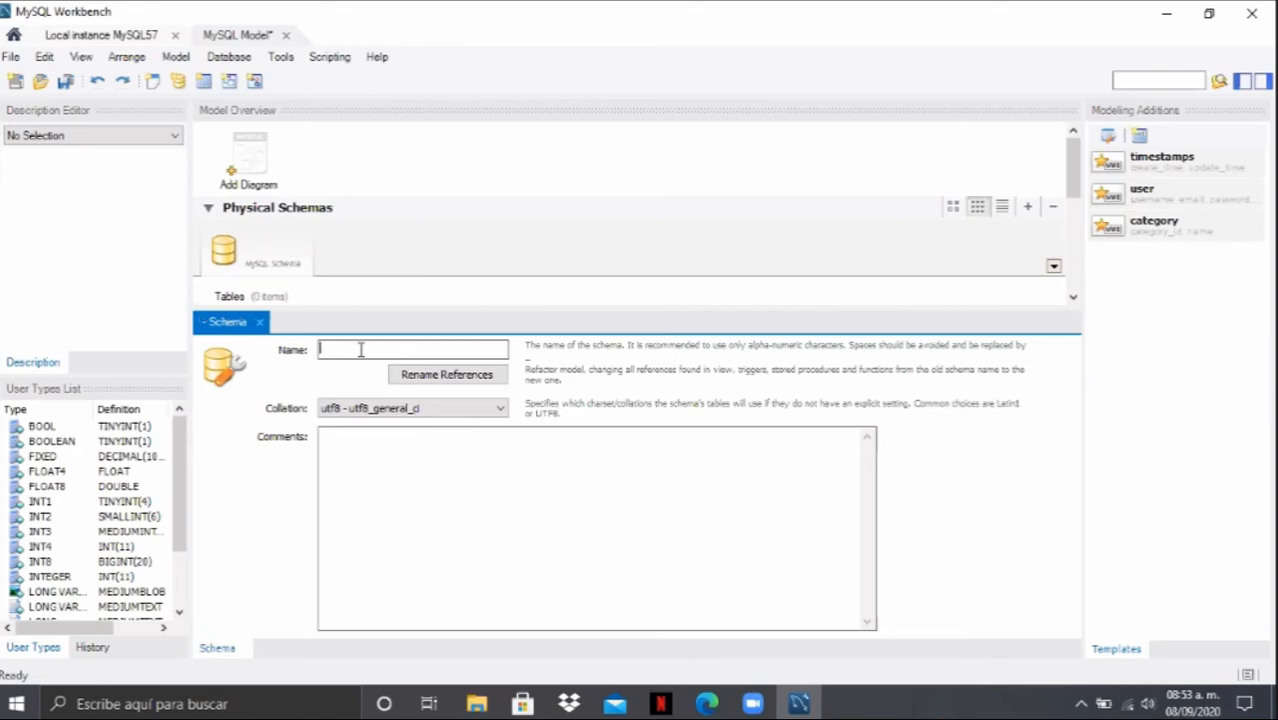
- Name the schema bd_mobile and add a new EER diagram to the model
{"action": "type", "text": "bd_"}
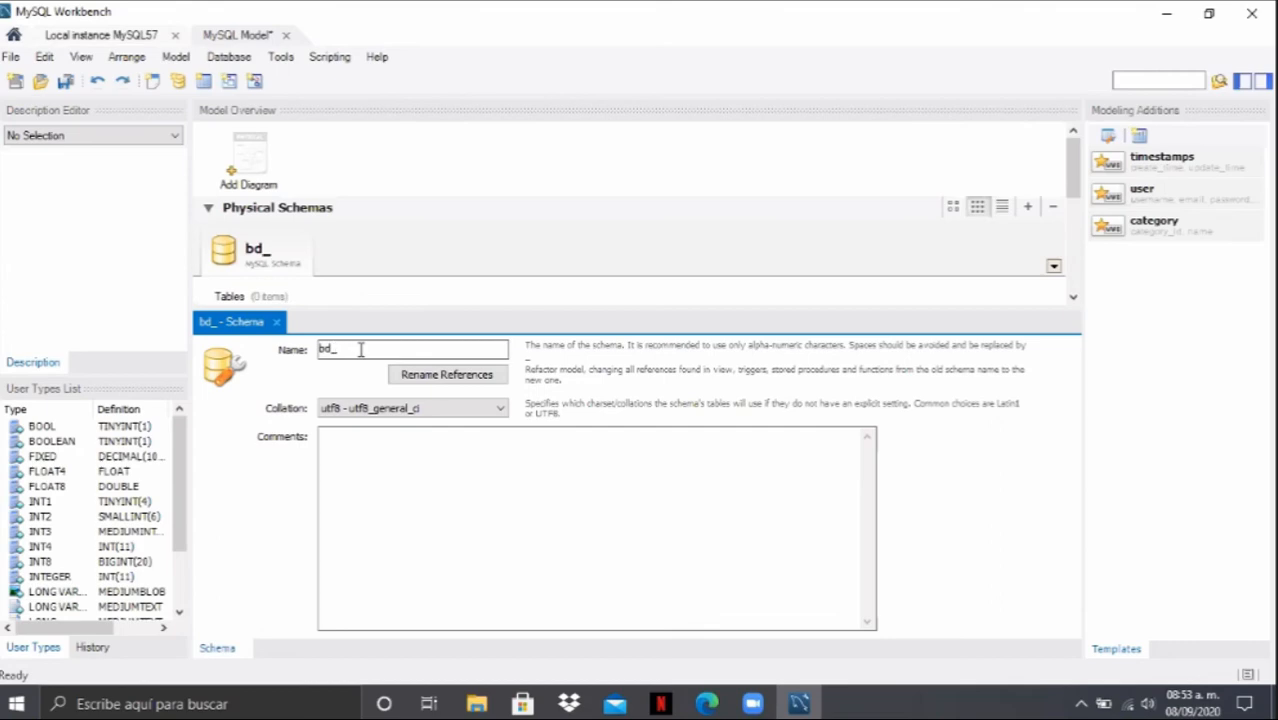
{"action": "type", "text": "mobile"}
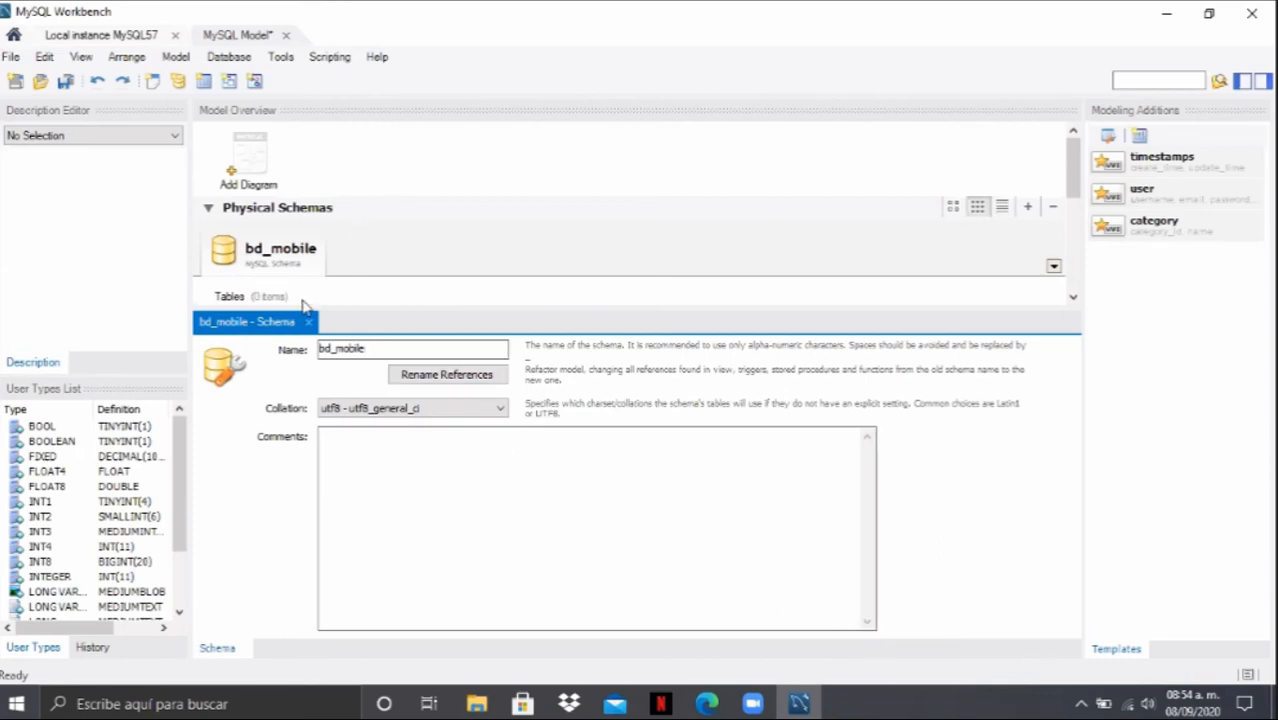
{"action": "left_click", "coordinate": [255, 172]}
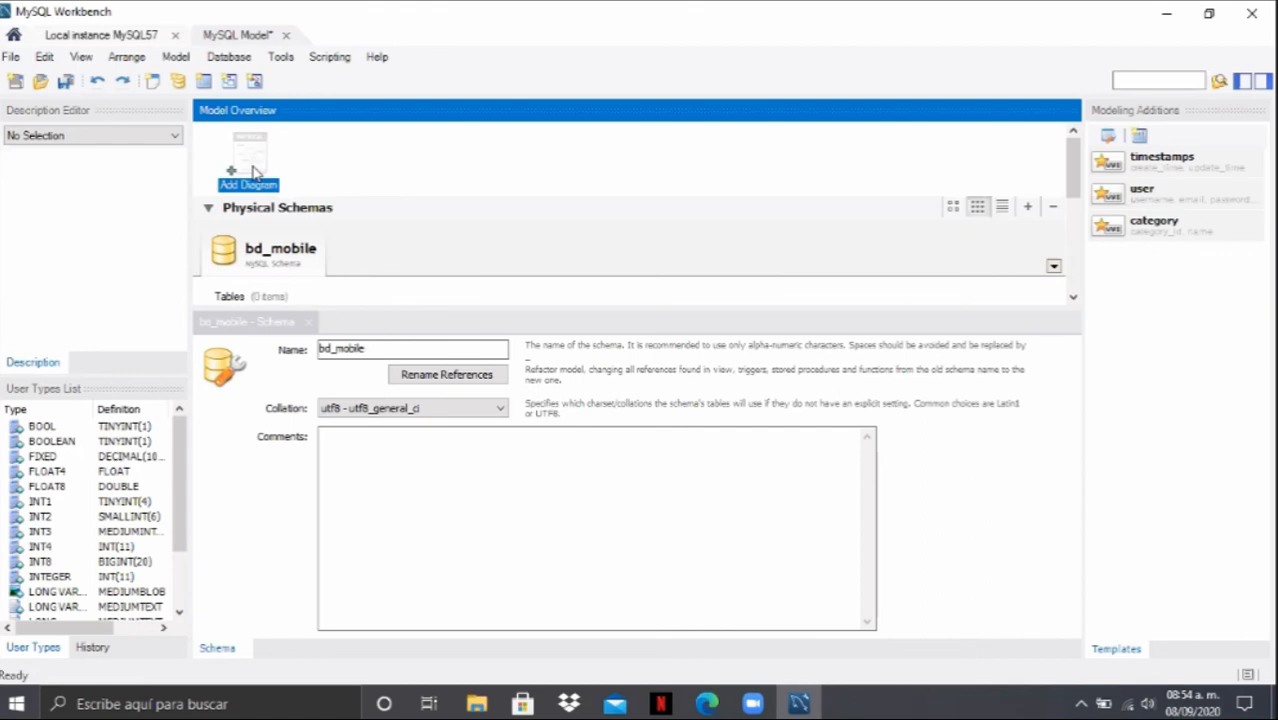
{"action": "double_click", "coordinate": [255, 172]}
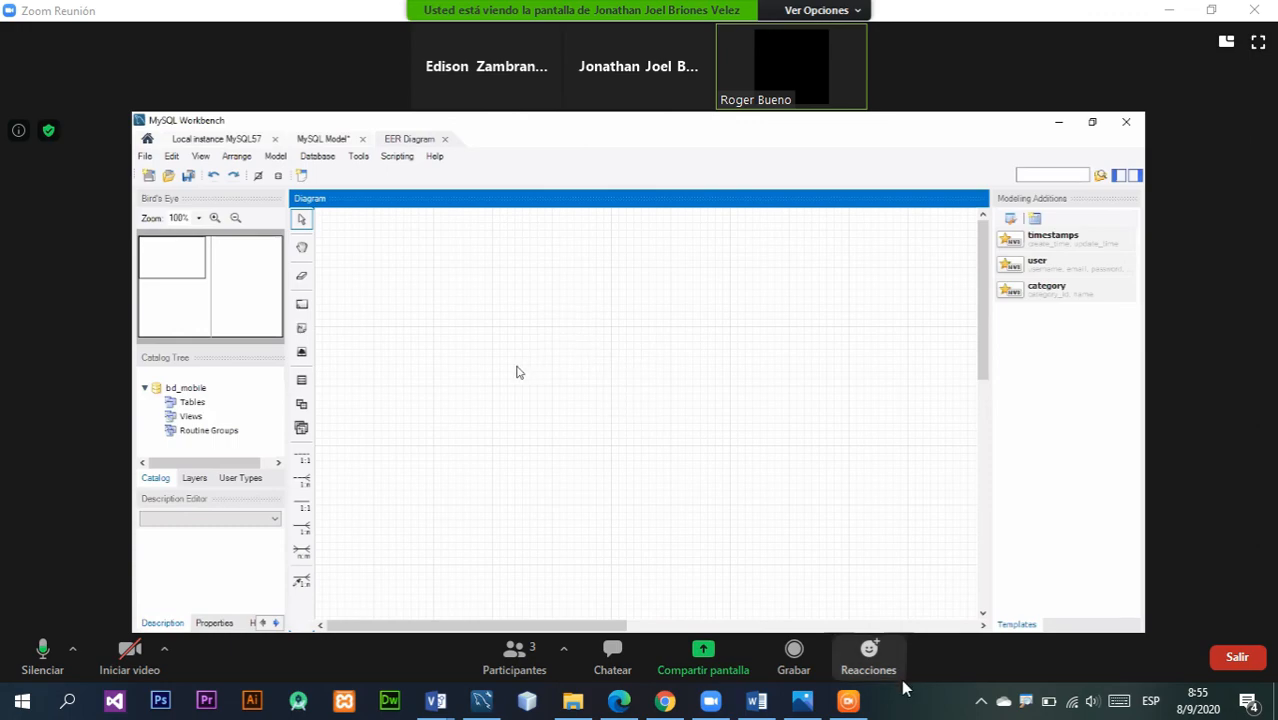
{"action": "left_click", "coordinate": [722, 423]}
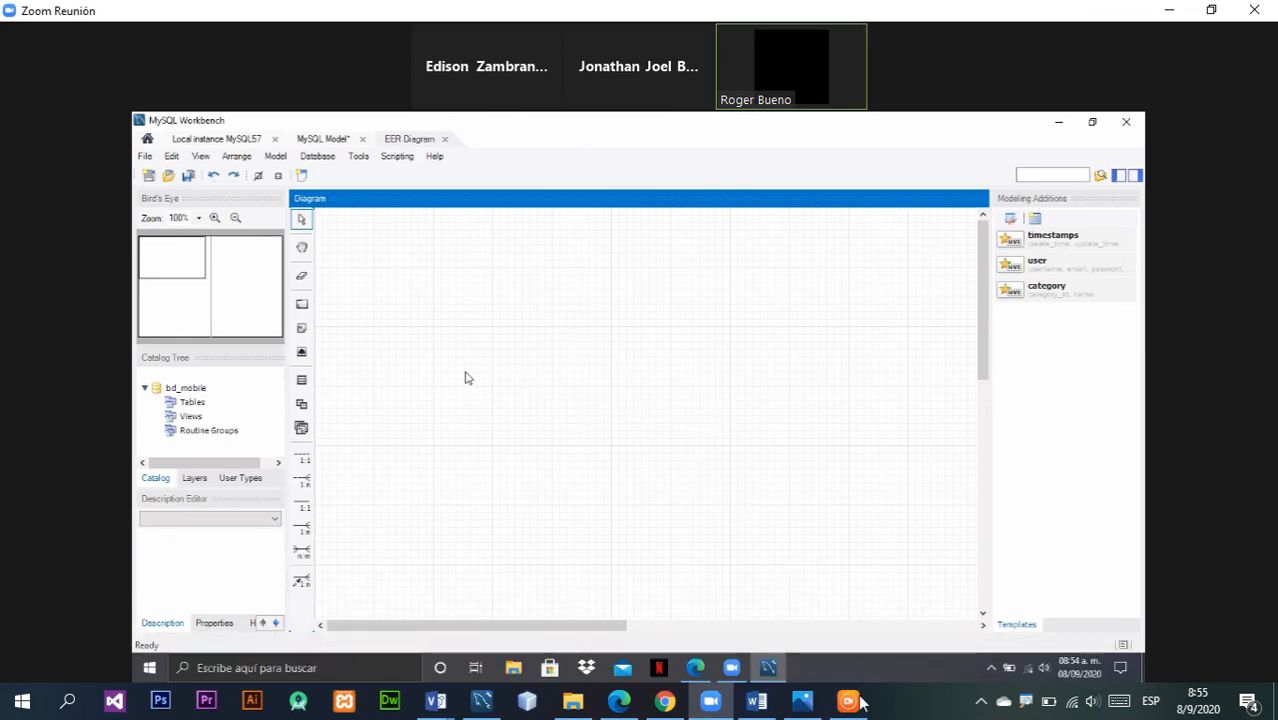
{"action": "left_click", "coordinate": [922, 716]}
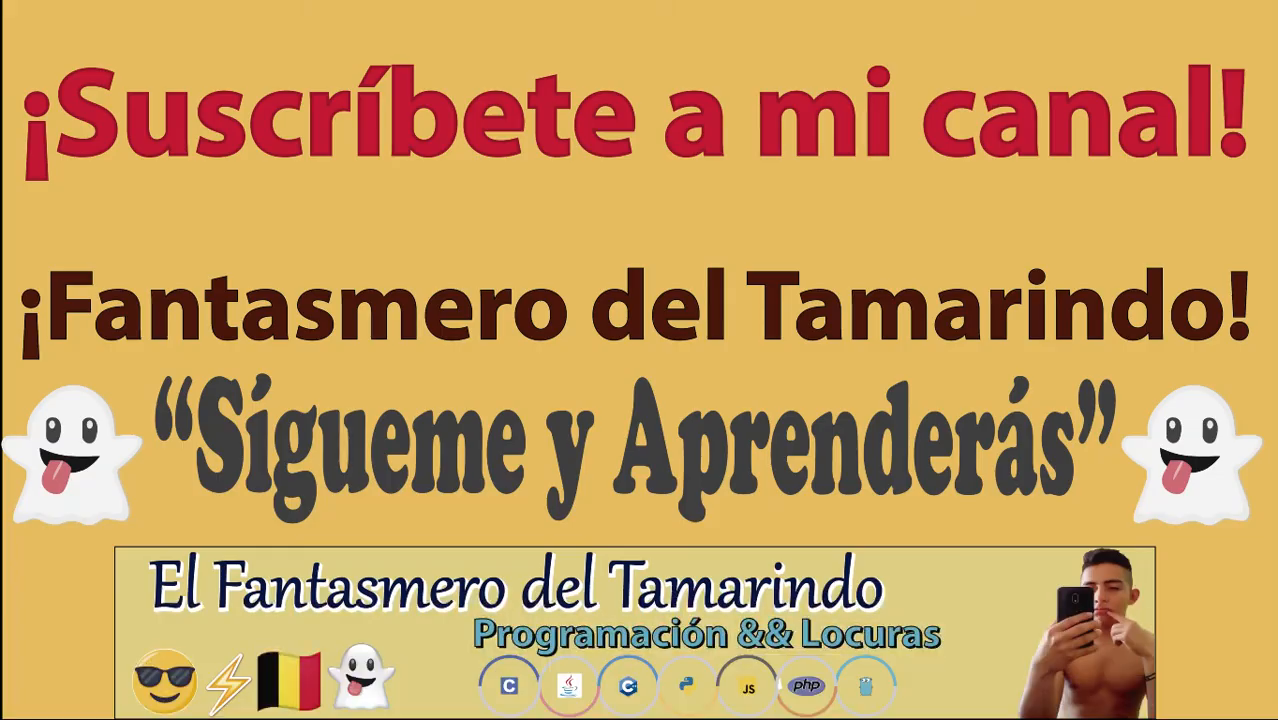